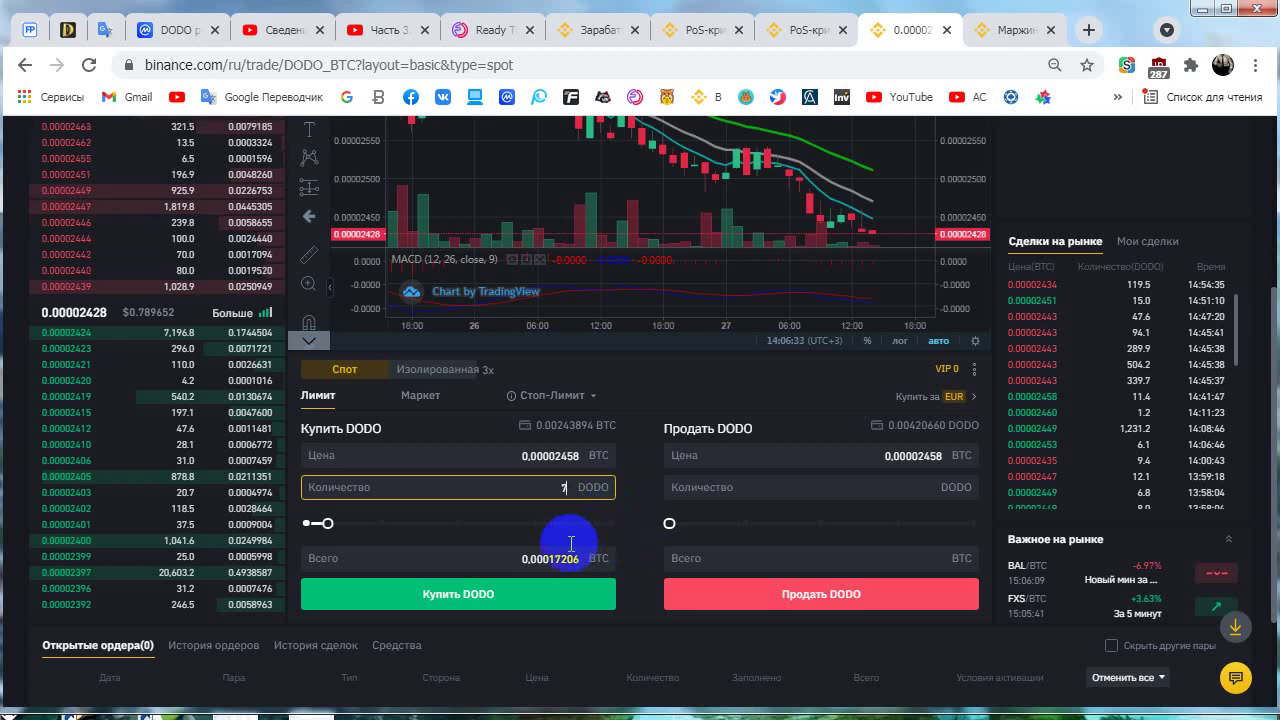
Place a limit order to buy DODO for a total of 0.00032 BTC at the price of 0.00002458 BTC.
{"action": "left_click_drag", "start_coordinate": [551, 559], "coordinate": [588, 565]}
{"action": "type", "text": "32"}
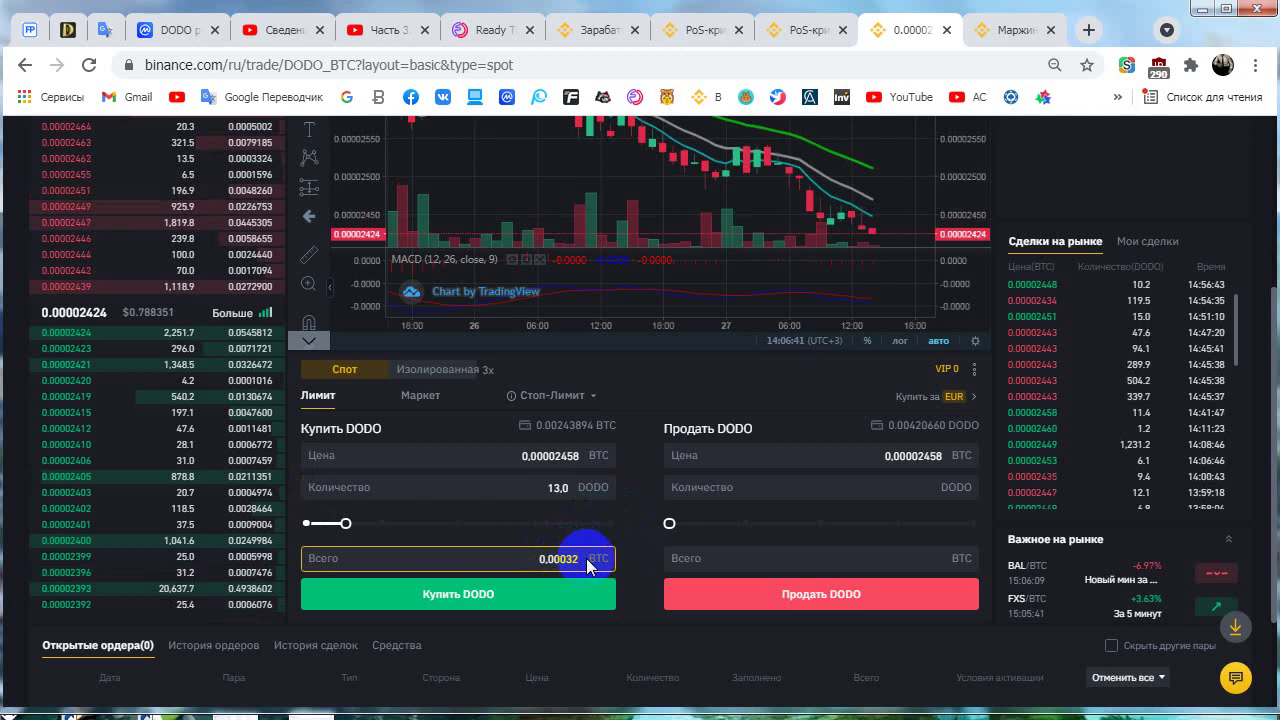
{"action": "left_click", "coordinate": [566, 488]}
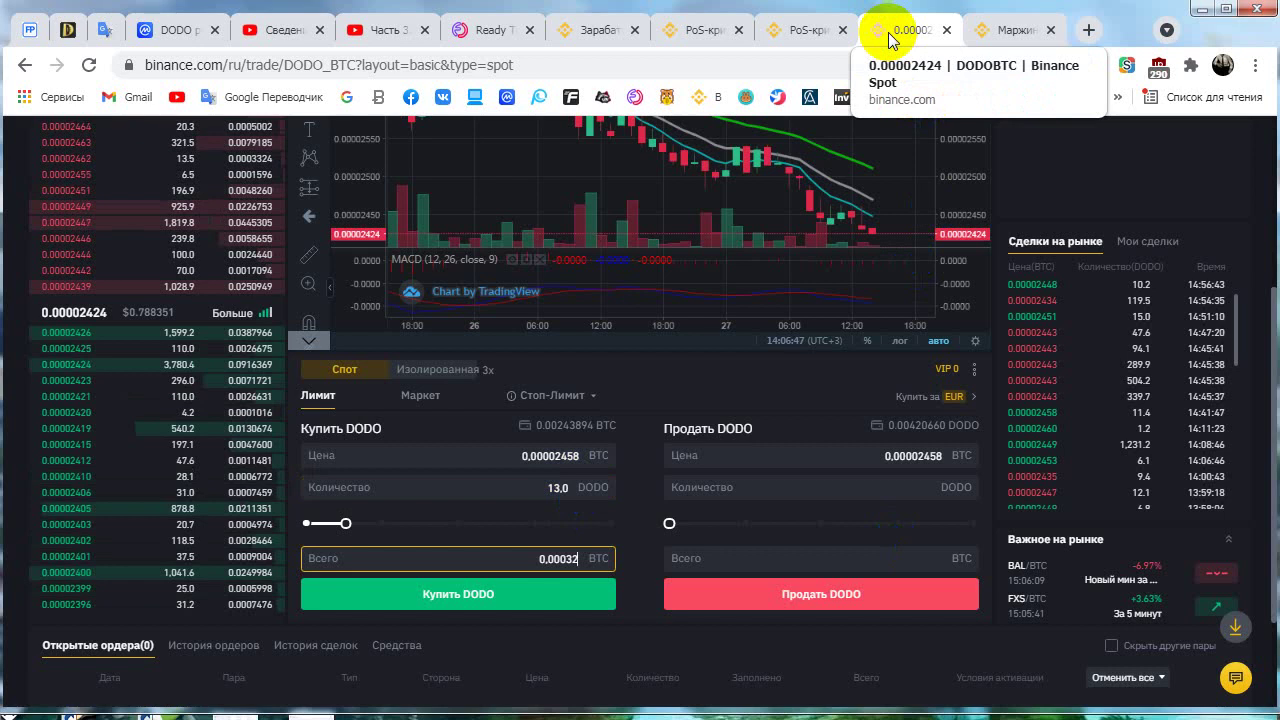
{"action": "left_click", "coordinate": [473, 602]}
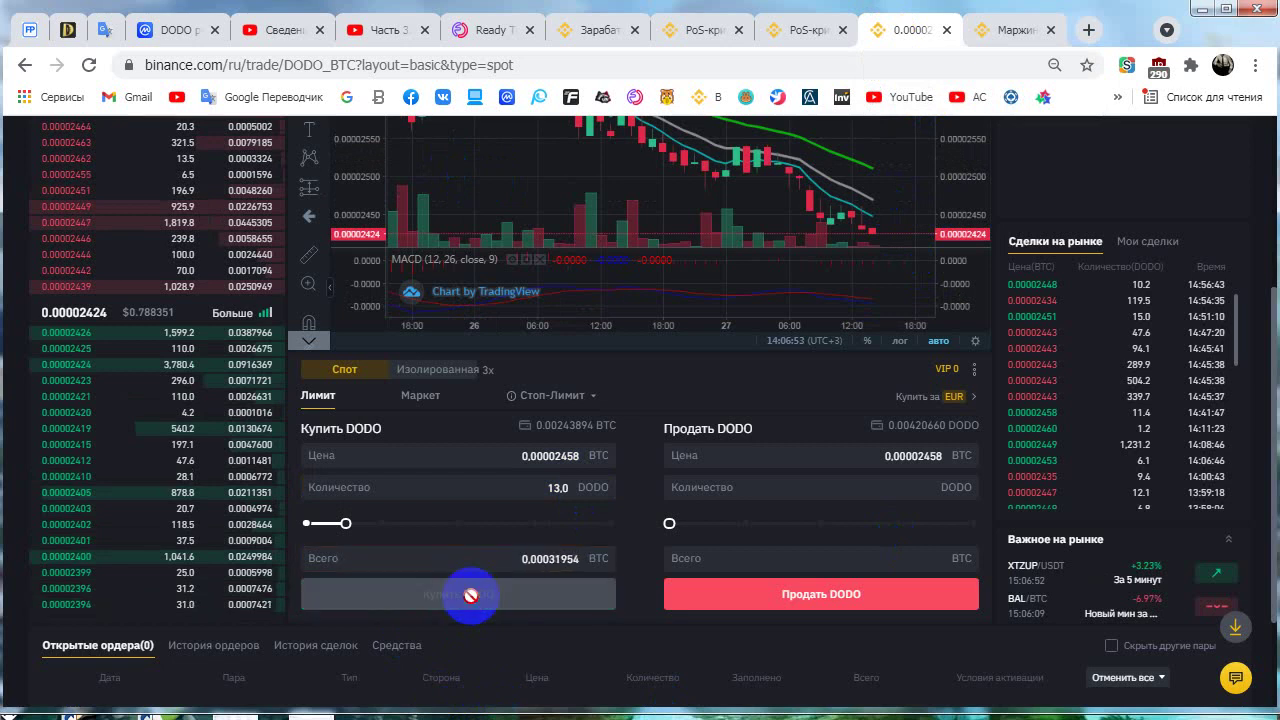
Check the order history below the trading form for the DODO/BTC purchase.
{"action": "scroll", "coordinate": [823, 620], "scroll_direction": "down", "scroll_amount": 1}
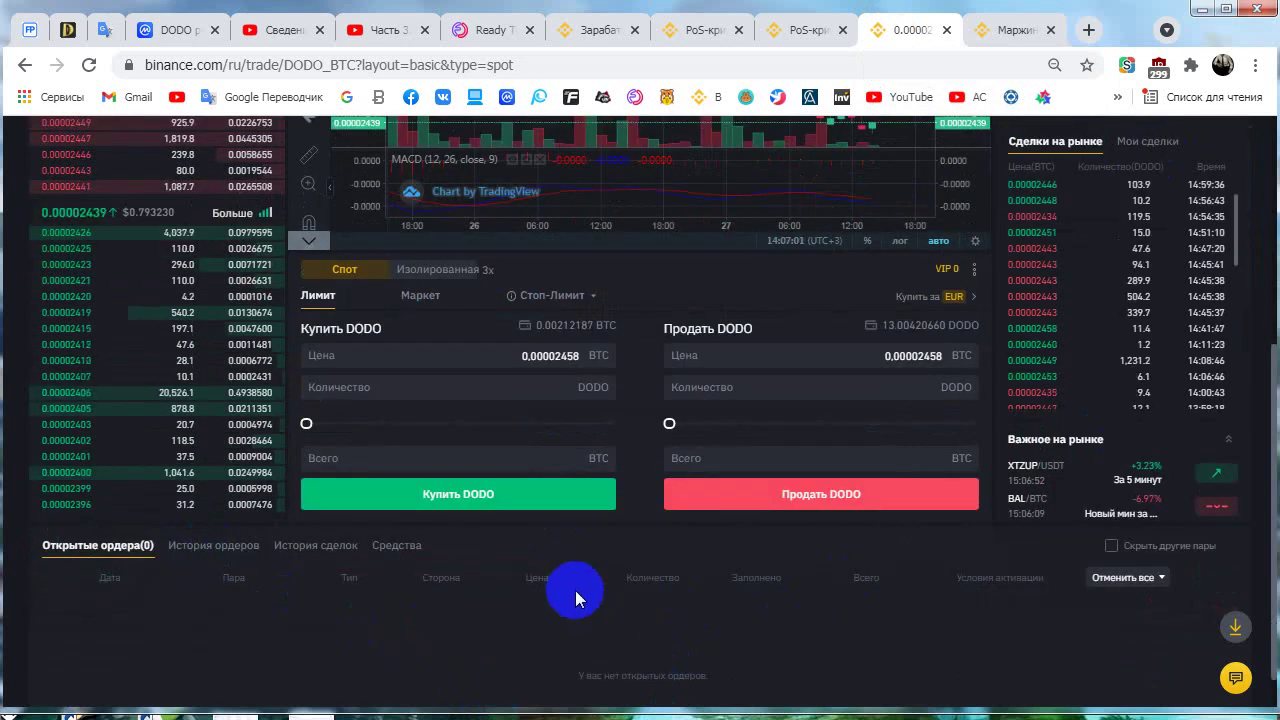
{"action": "left_click", "coordinate": [222, 553]}
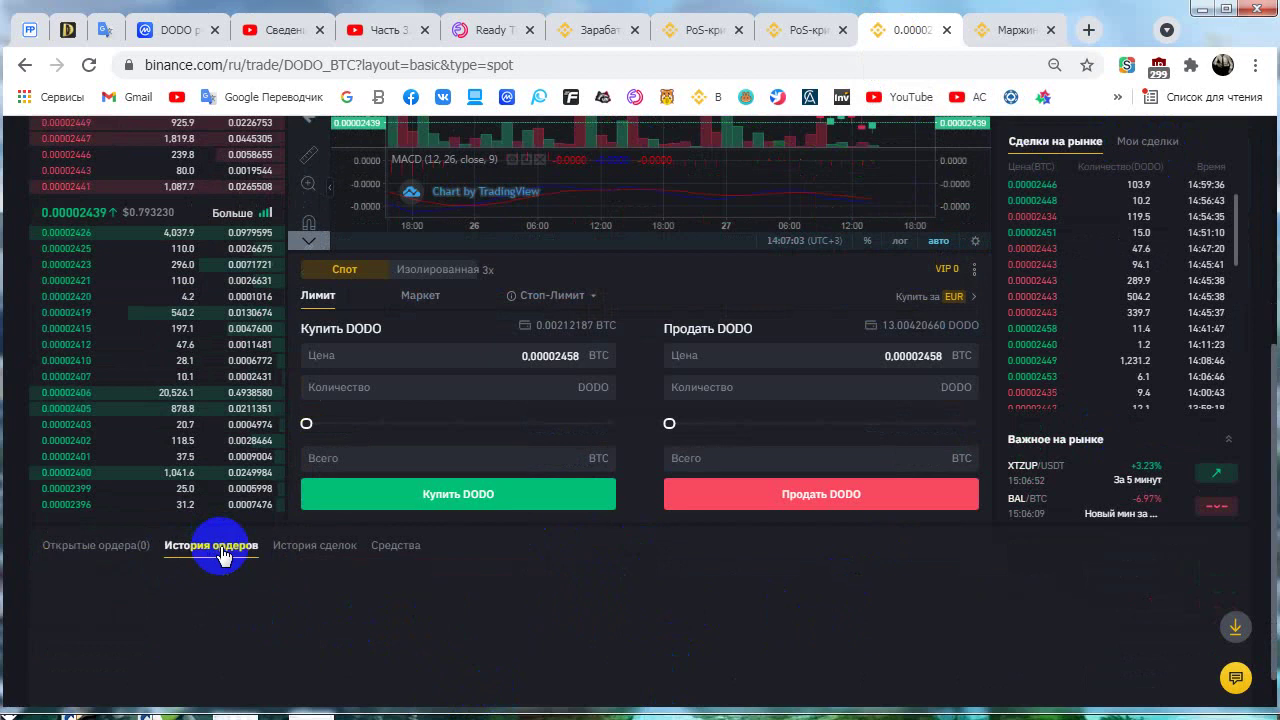
{"action": "scroll", "coordinate": [575, 600], "scroll_direction": "down", "scroll_amount": 1}
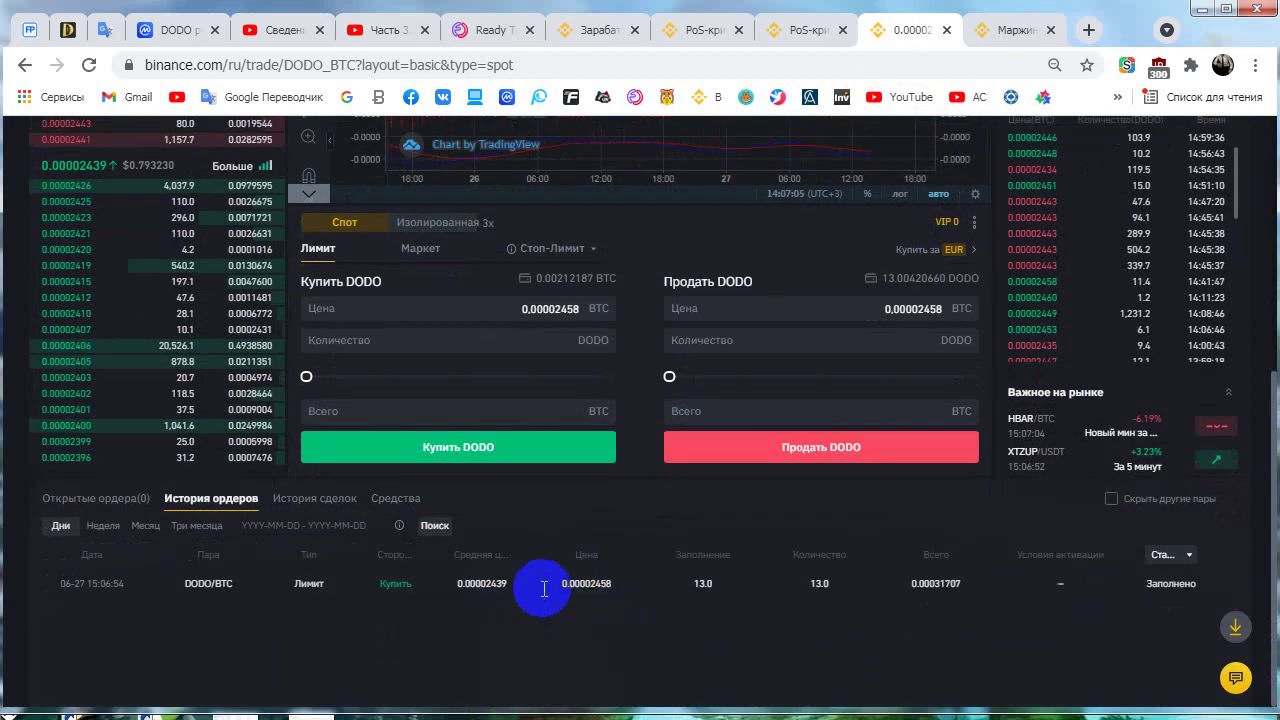
{"action": "scroll", "coordinate": [709, 615], "scroll_direction": "up", "scroll_amount": 1}
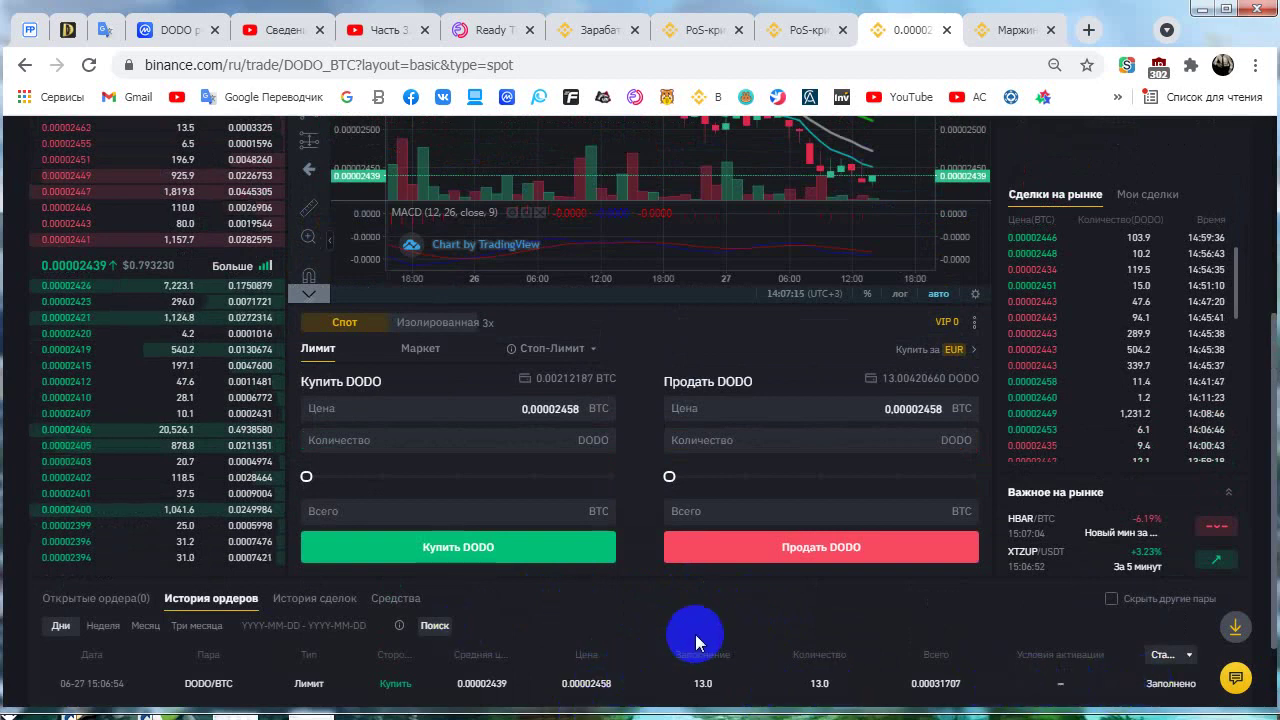
Switch to the open Binance staking page and open the fixed staking form for DODO.
{"action": "left_click", "coordinate": [793, 36]}
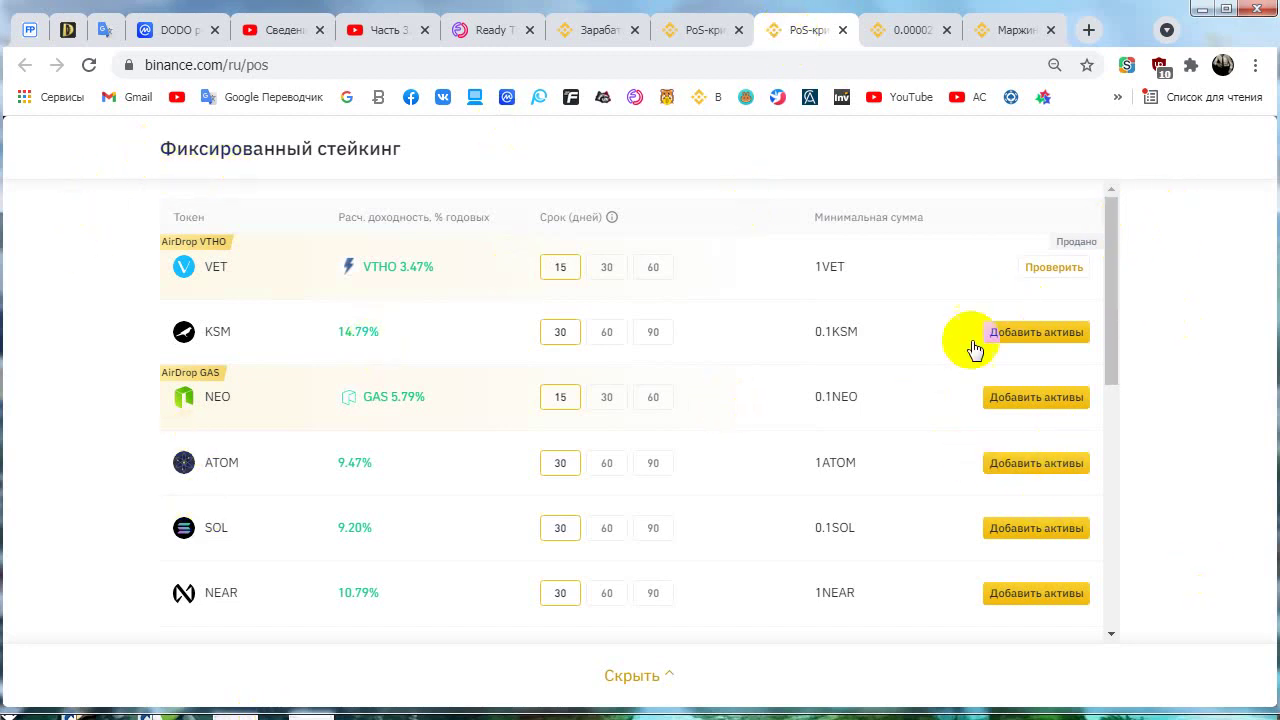
{"action": "scroll", "coordinate": [457, 469], "scroll_direction": "down", "scroll_amount": 1}
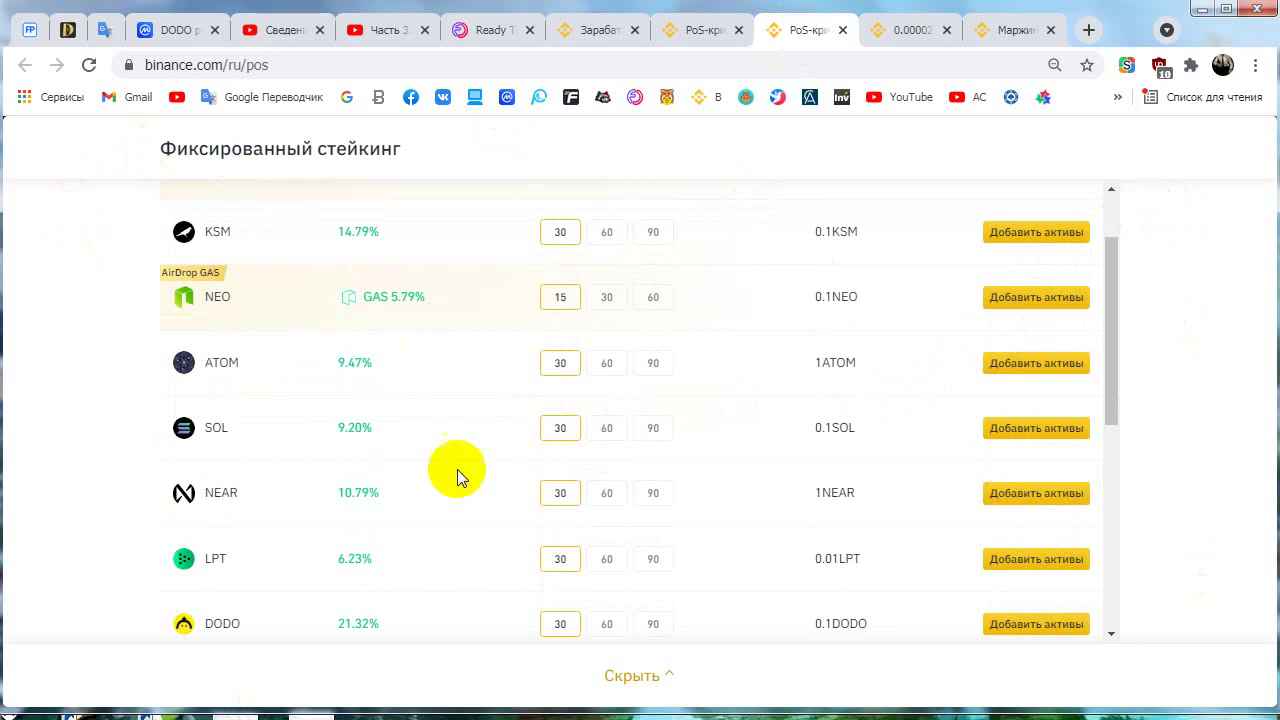
{"action": "scroll", "coordinate": [427, 452], "scroll_direction": "down", "scroll_amount": 1}
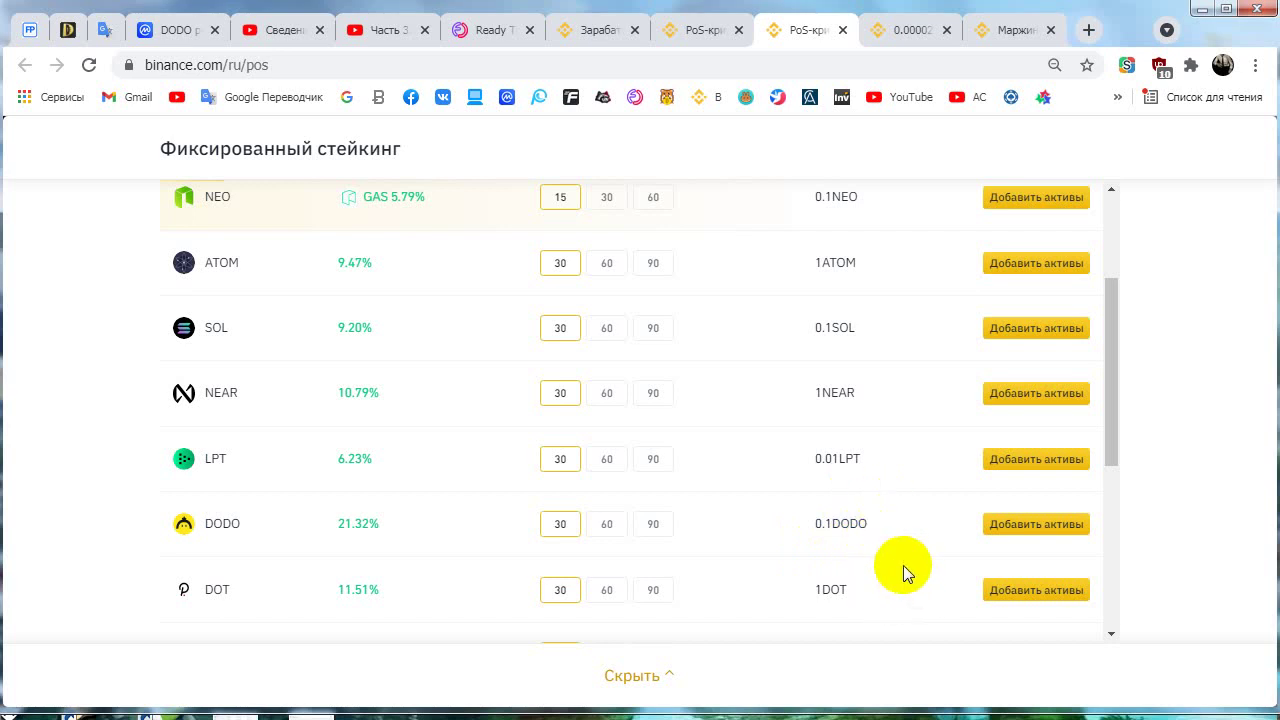
{"action": "left_click", "coordinate": [1032, 526]}
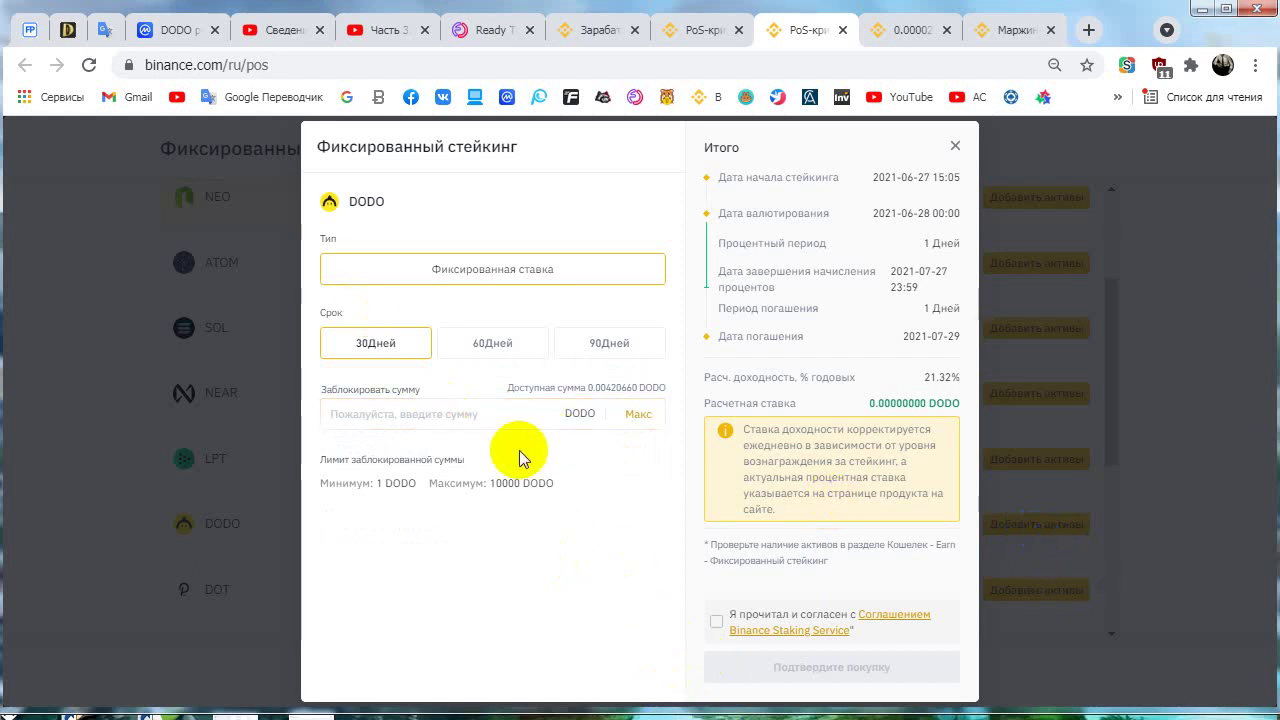
Compare the 60-day, 90-day and 30-day DODO staking terms, and close the form.
{"action": "left_click", "coordinate": [479, 347]}
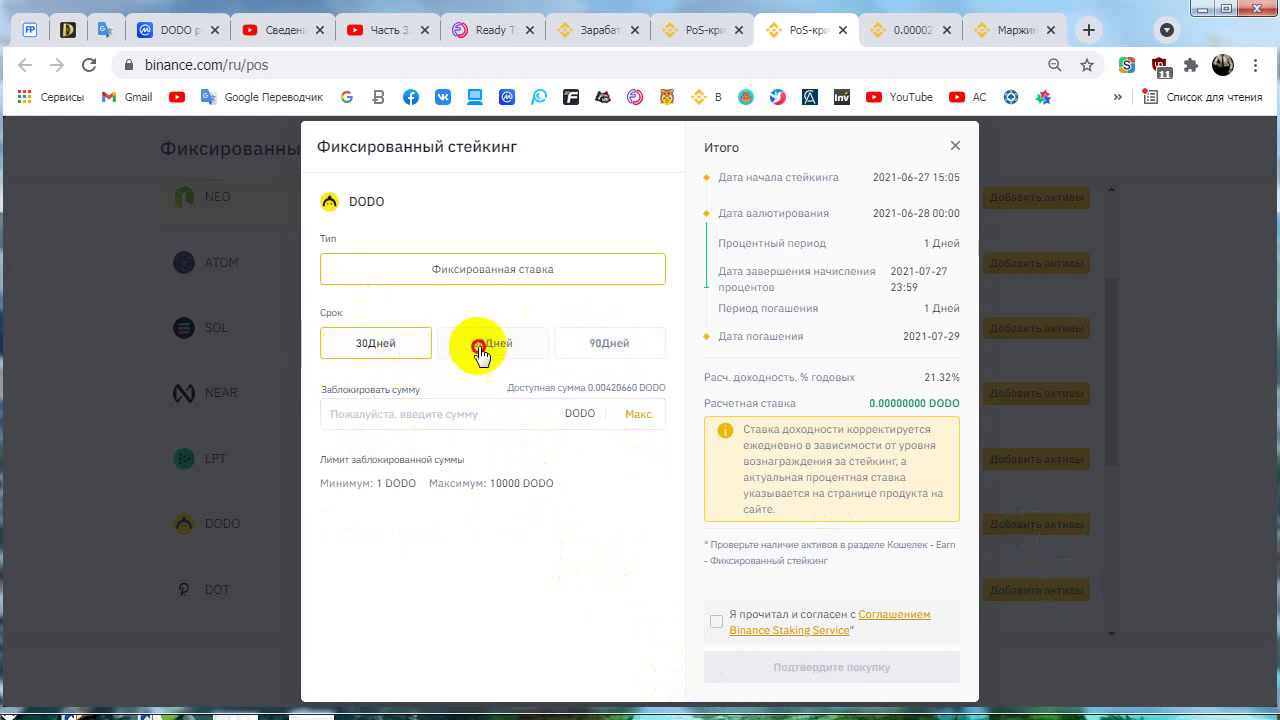
{"action": "left_click", "coordinate": [615, 348]}
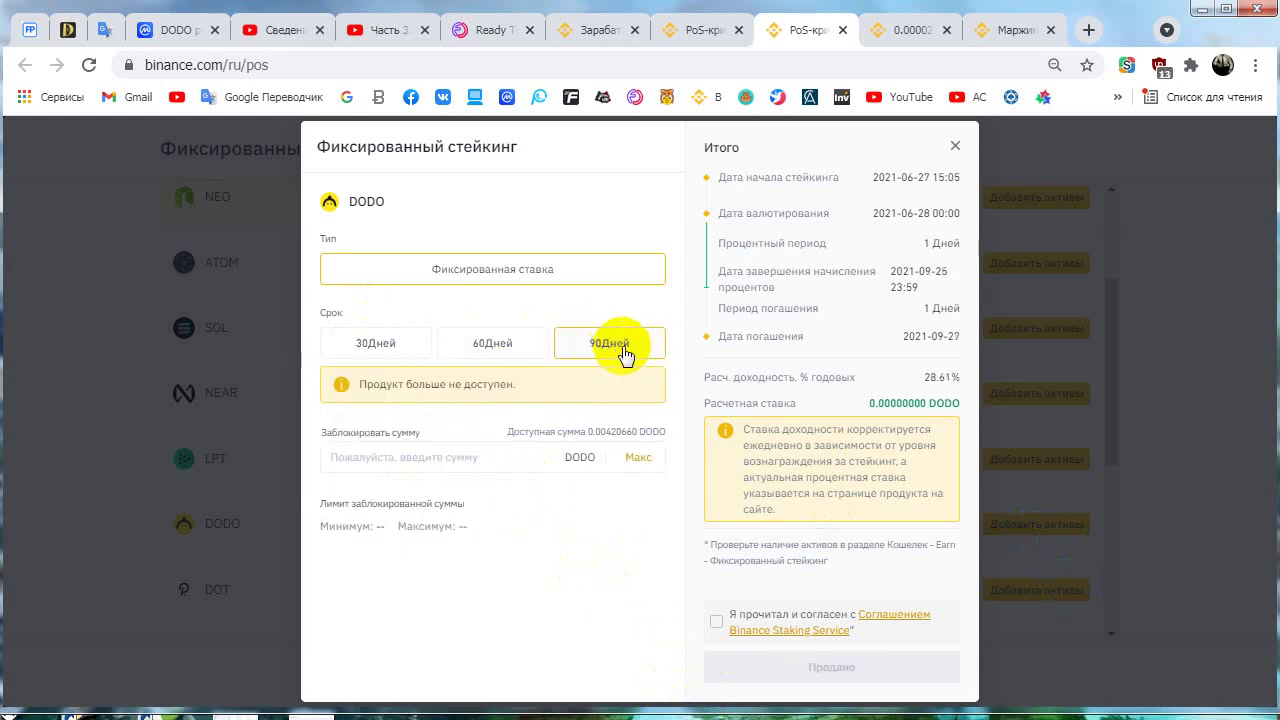
{"action": "left_click", "coordinate": [467, 341]}
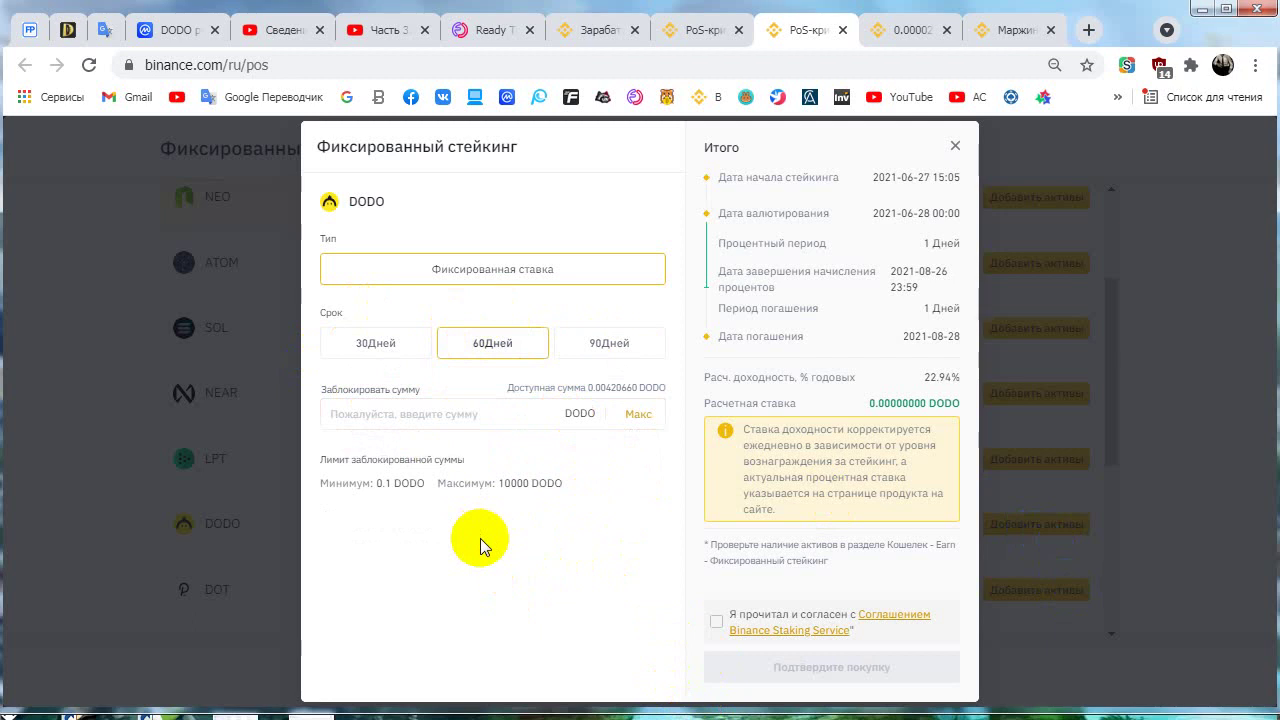
{"action": "left_click", "coordinate": [375, 345]}
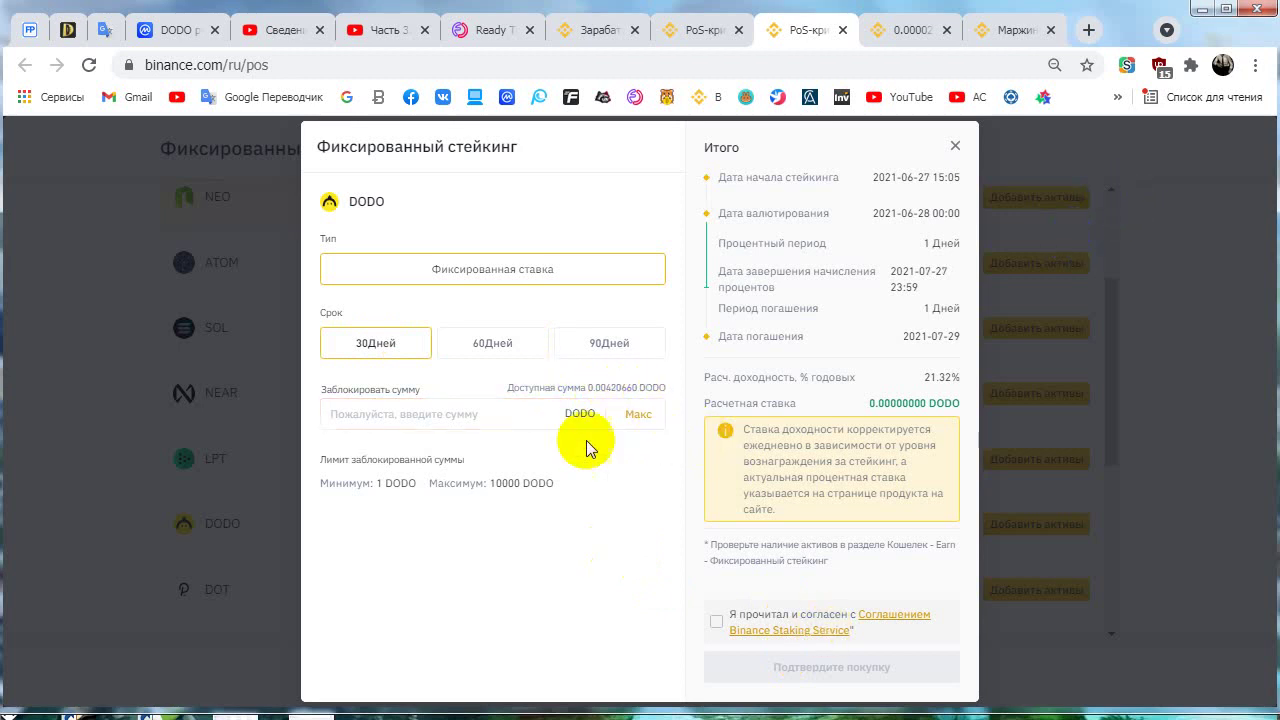
{"action": "left_click", "coordinate": [955, 146]}
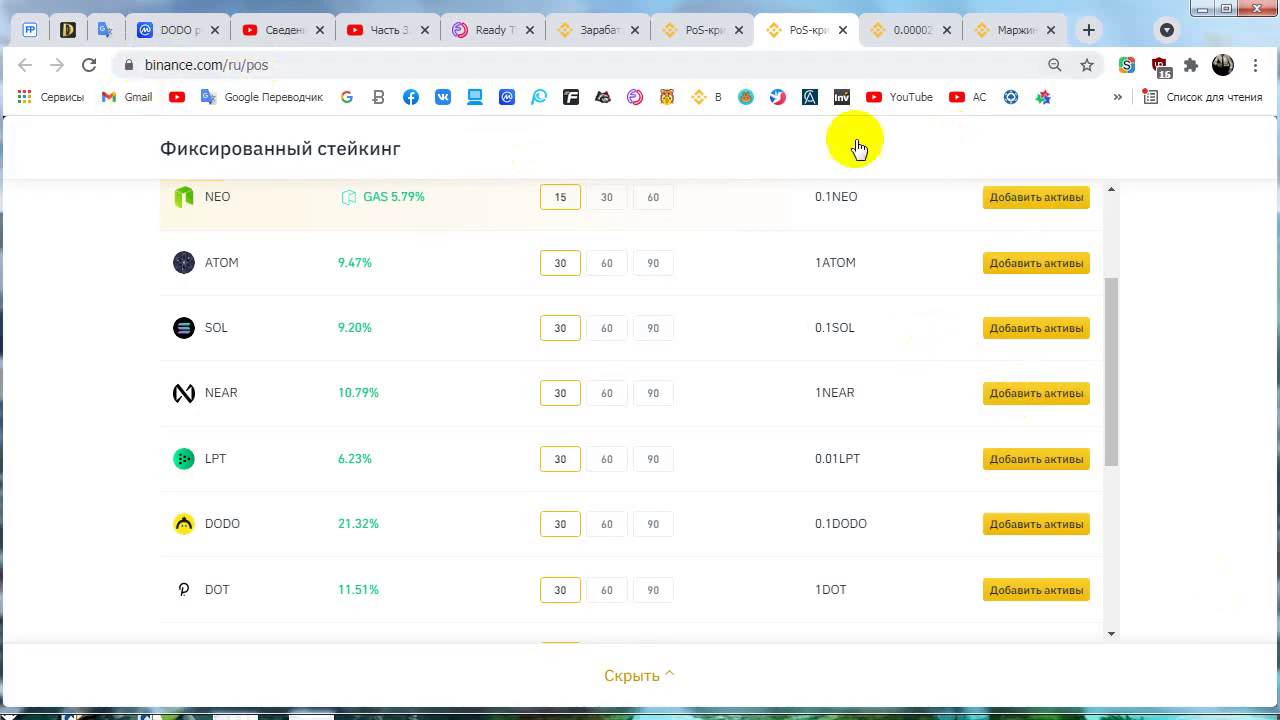
Reload the staking page and expand the full list of fixed staking products.
{"action": "left_click", "coordinate": [88, 68]}
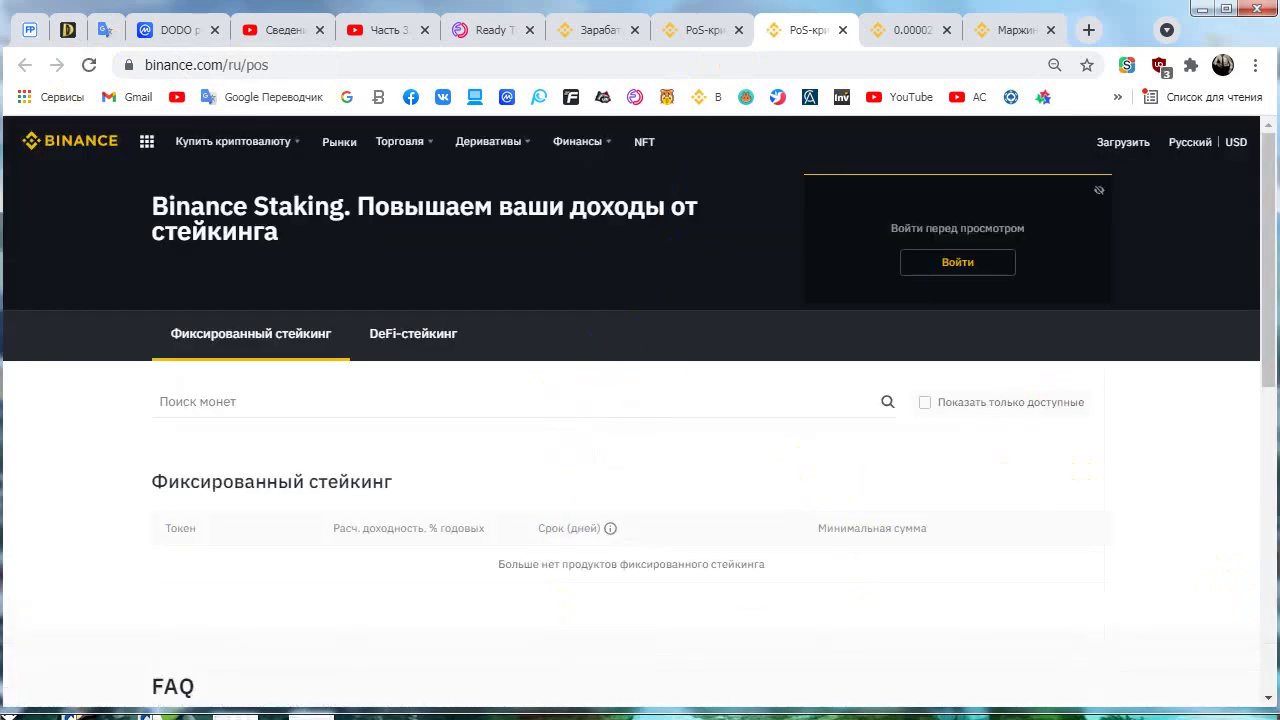
{"action": "left_click_drag", "start_coordinate": [1273, 165], "coordinate": [1273, 256]}
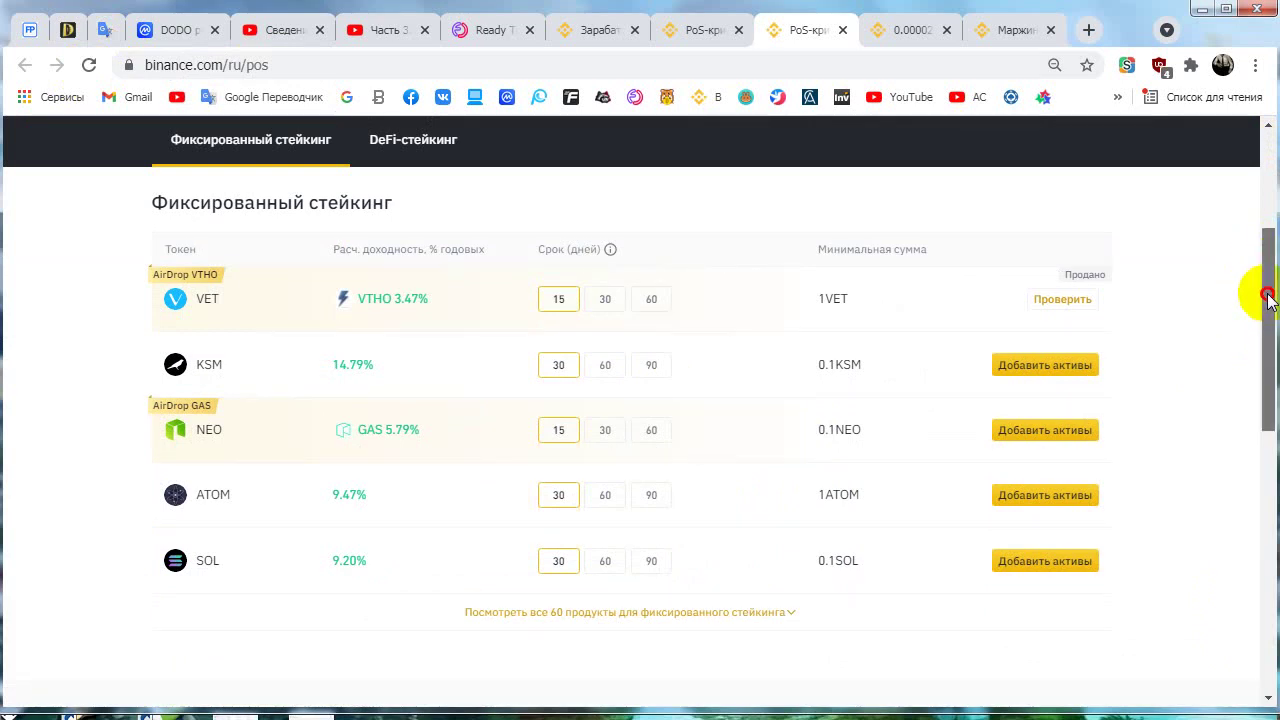
{"action": "left_click_drag", "start_coordinate": [1270, 300], "coordinate": [1270, 310]}
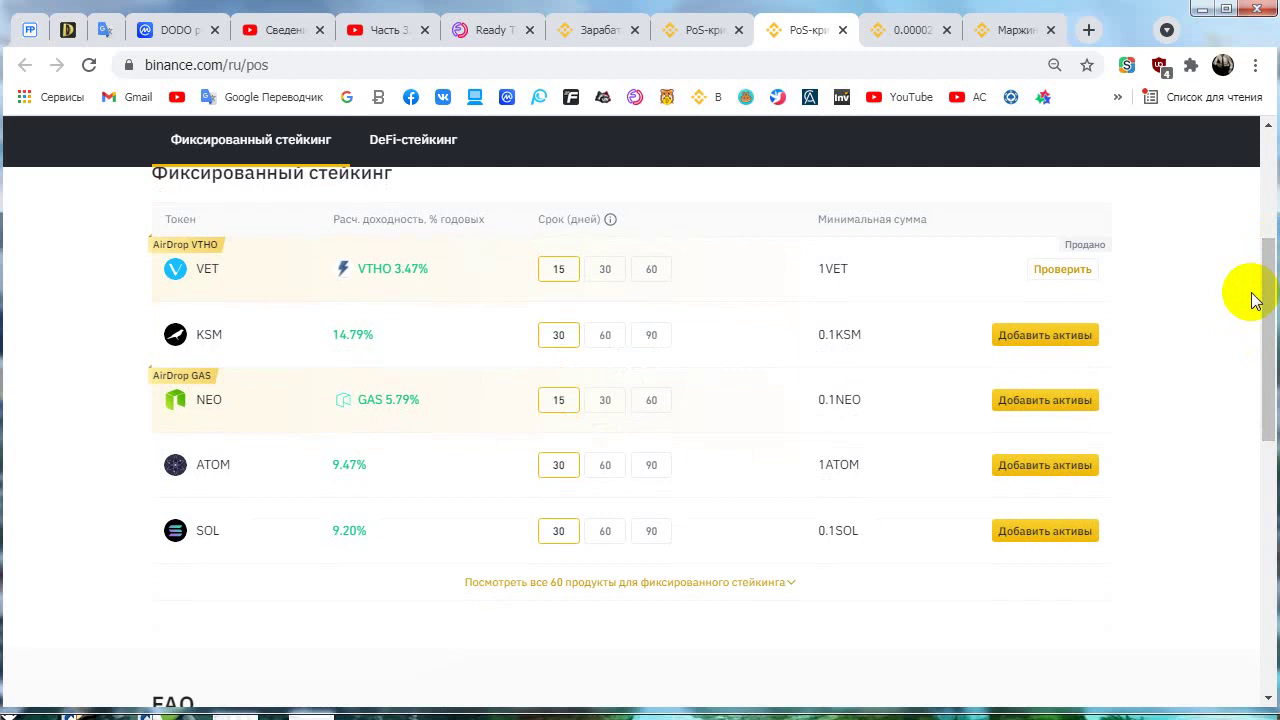
{"action": "left_click", "coordinate": [623, 581]}
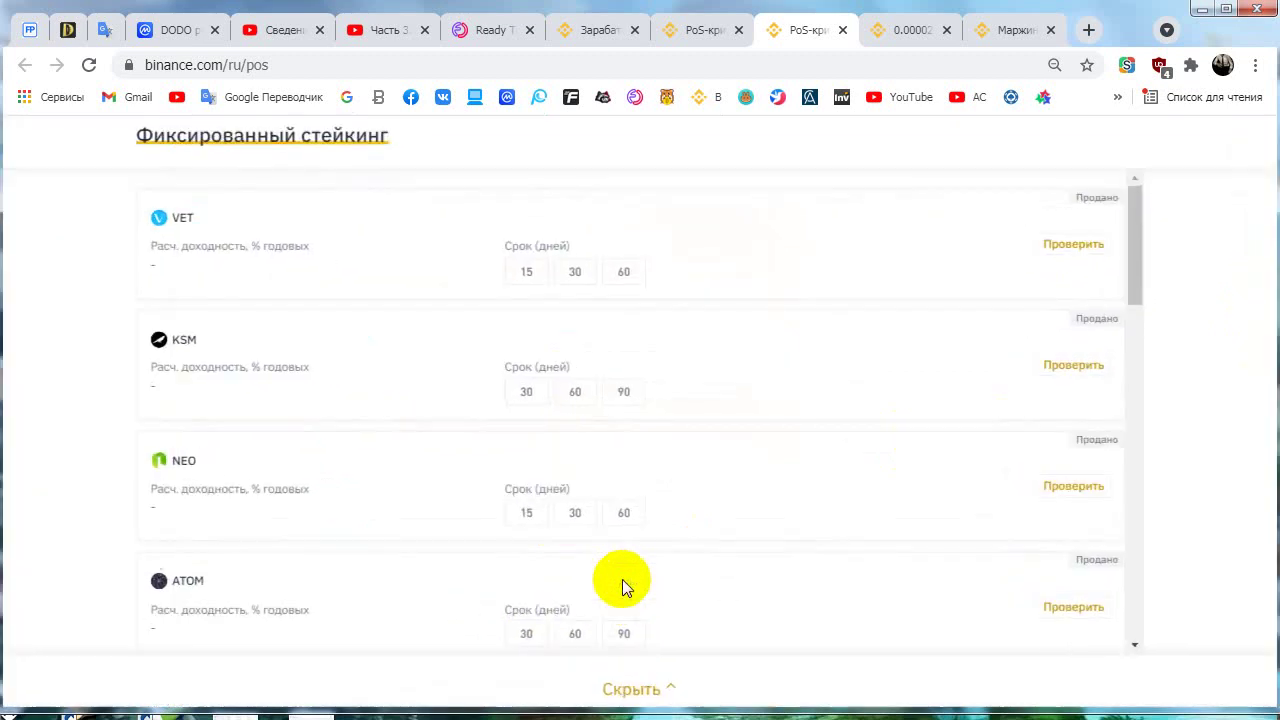
Open the DODO fixed staking form with the 30-day term and set the locked amount to the maximum available.
{"action": "scroll", "coordinate": [447, 305], "scroll_direction": "down", "scroll_amount": 2}
{"action": "scroll", "coordinate": [447, 299], "scroll_direction": "down", "scroll_amount": 3}
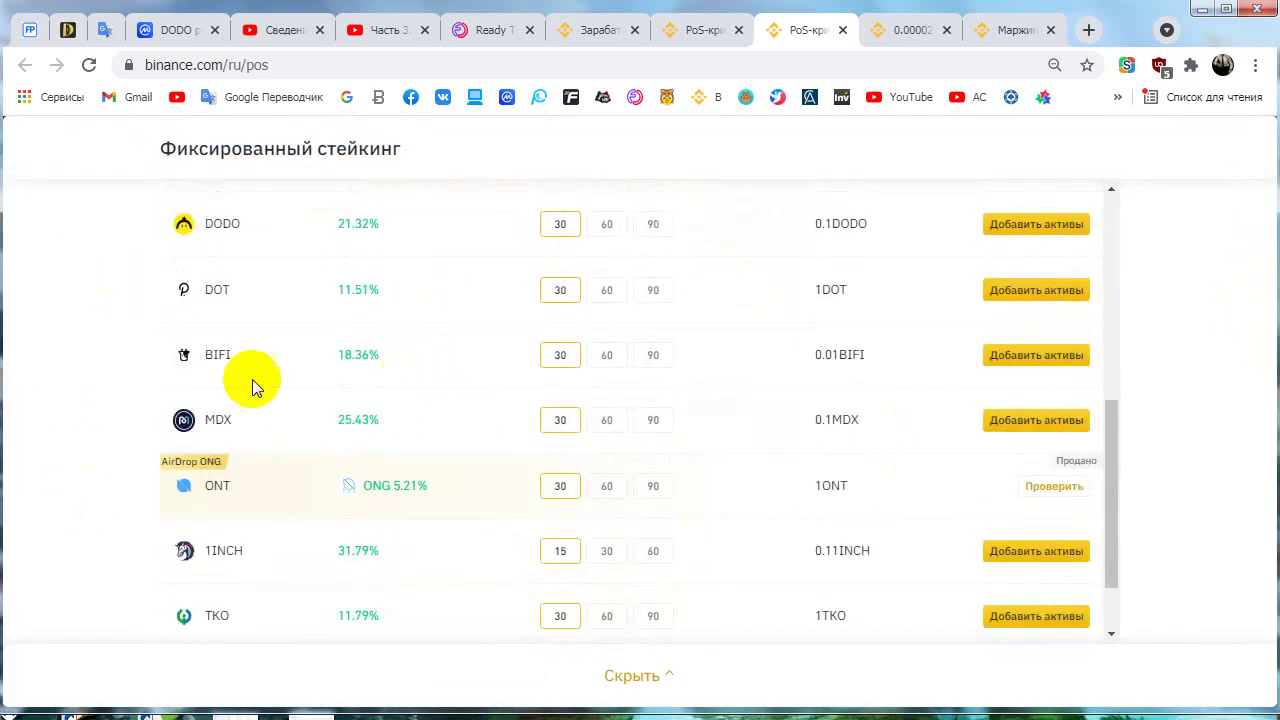
{"action": "left_click", "coordinate": [1025, 225]}
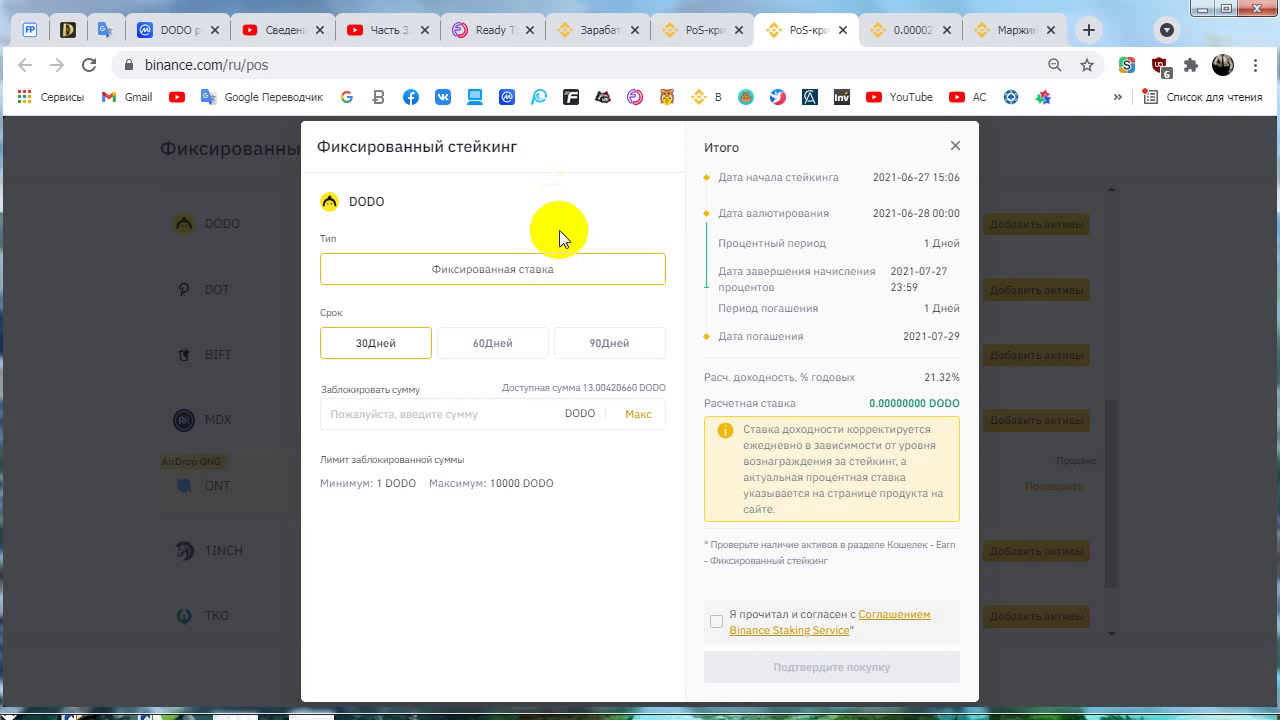
{"action": "left_click", "coordinate": [634, 415]}
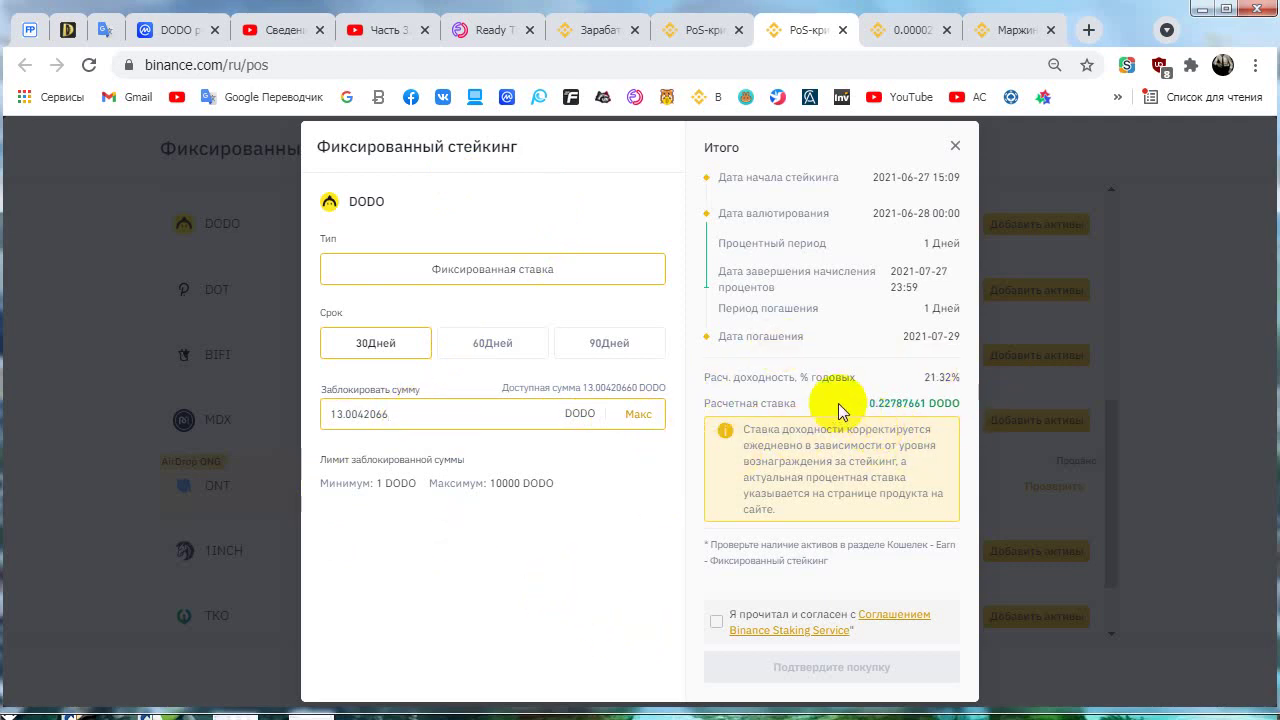
{"action": "left_click", "coordinate": [430, 343]}
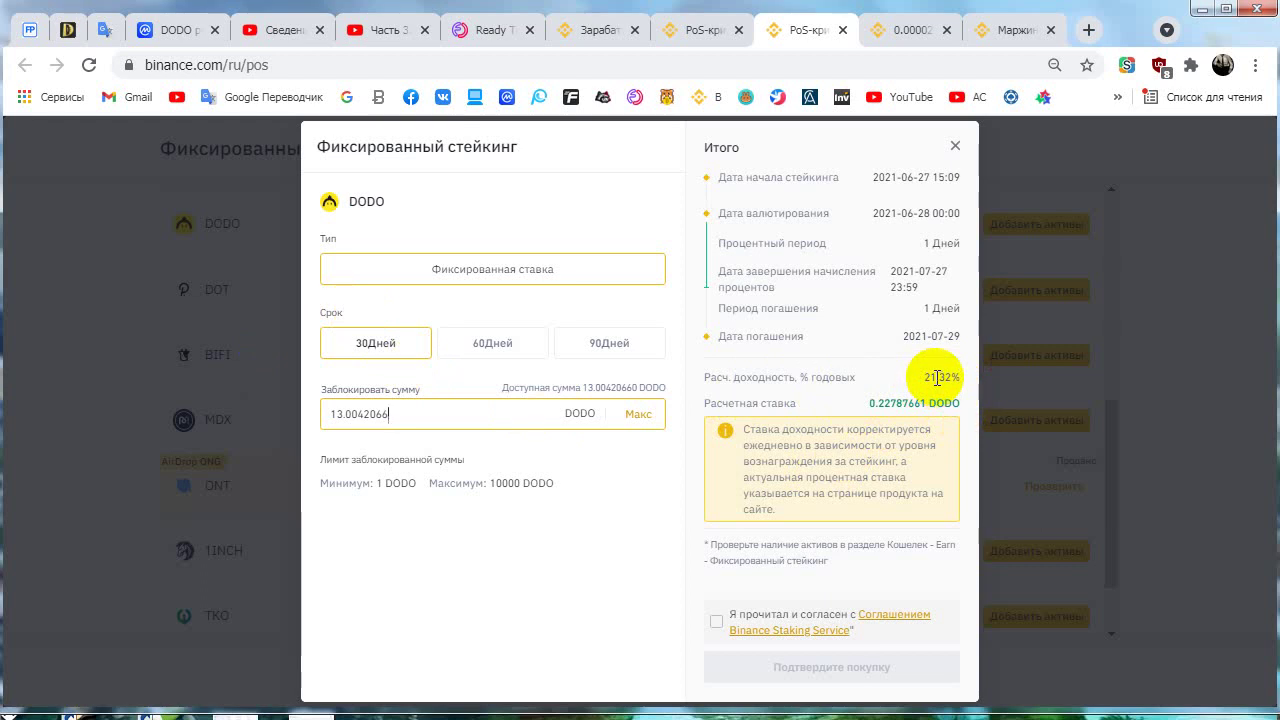
Open the Calculator beside the staking form and divide the 21.32 annual yield by 12.
{"action": "key", "text": "XF86Calculator"}
{"action": "left_click_drag", "start_coordinate": [870, 450], "coordinate": [1107, 218]}
{"action": "left_click", "coordinate": [1088, 460]}
{"action": "left_click", "coordinate": [1049, 460]}
{"action": "left_click", "coordinate": [1127, 492]}
{"action": "left_click", "coordinate": [1127, 460]}
{"action": "left_click", "coordinate": [1088, 460]}
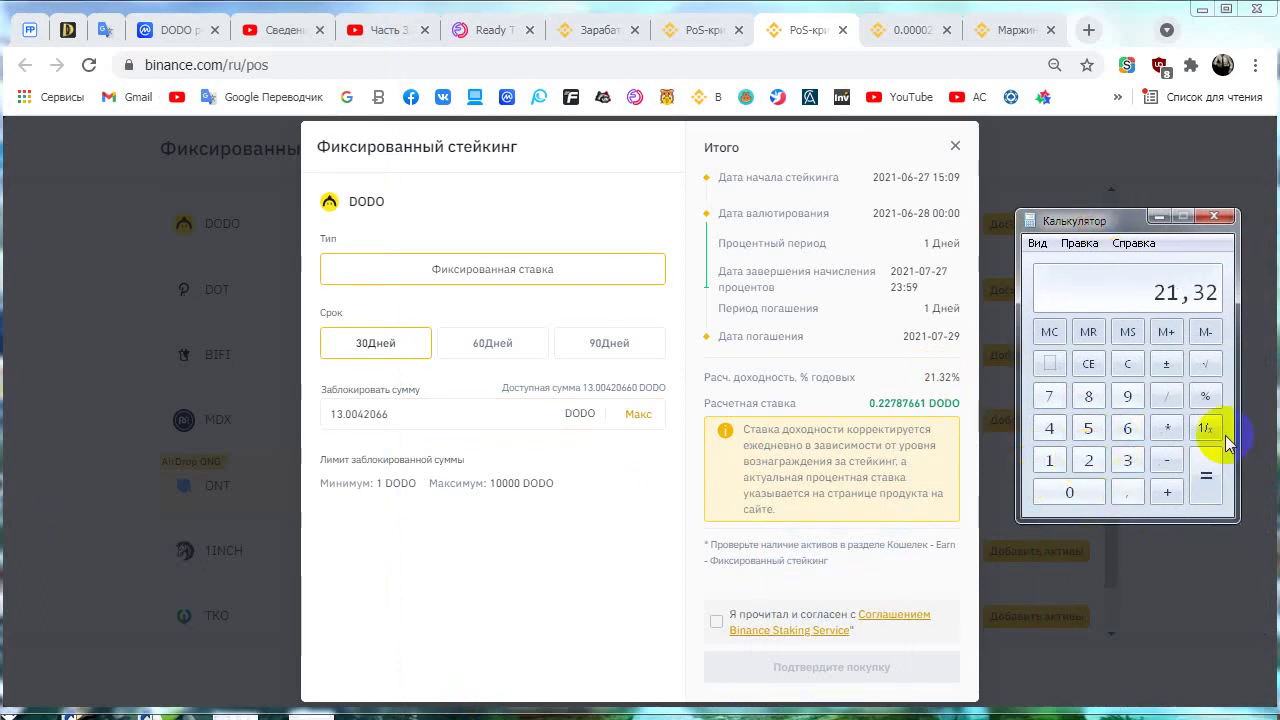
{"action": "left_click", "coordinate": [1166, 396]}
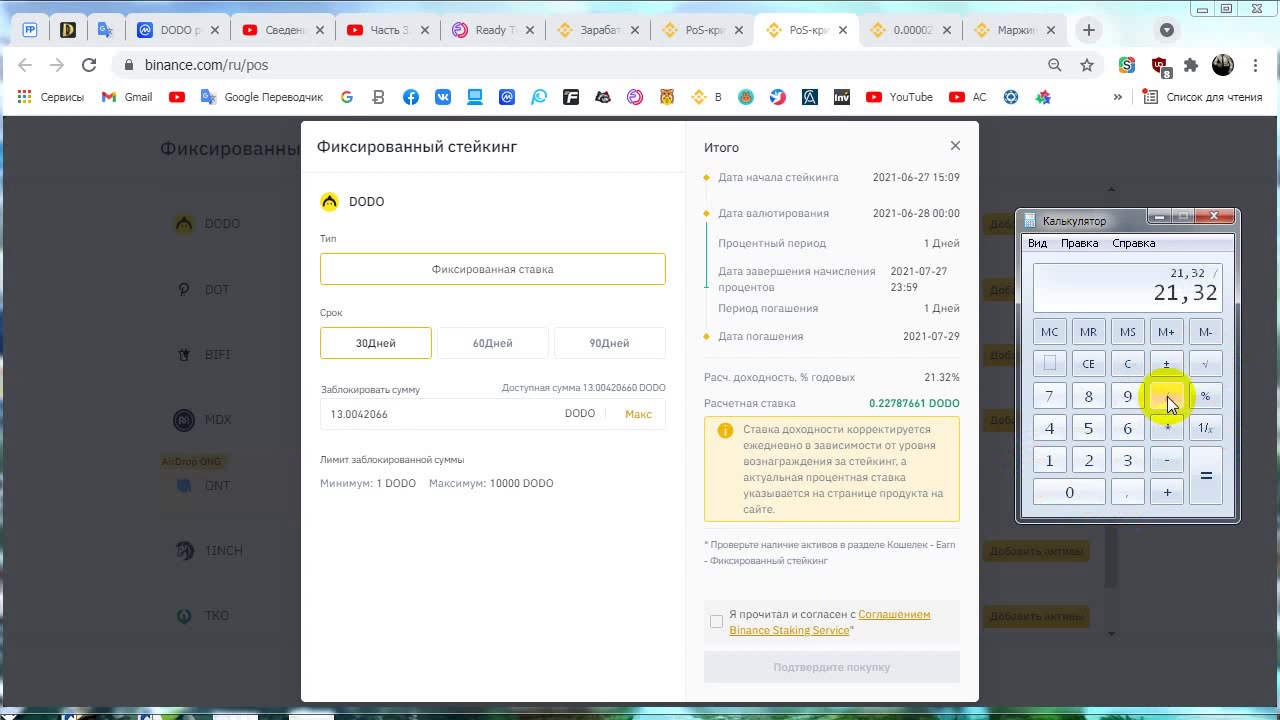
{"action": "left_click", "coordinate": [1050, 462]}
{"action": "left_click", "coordinate": [1088, 460]}
{"action": "left_click", "coordinate": [1206, 478]}
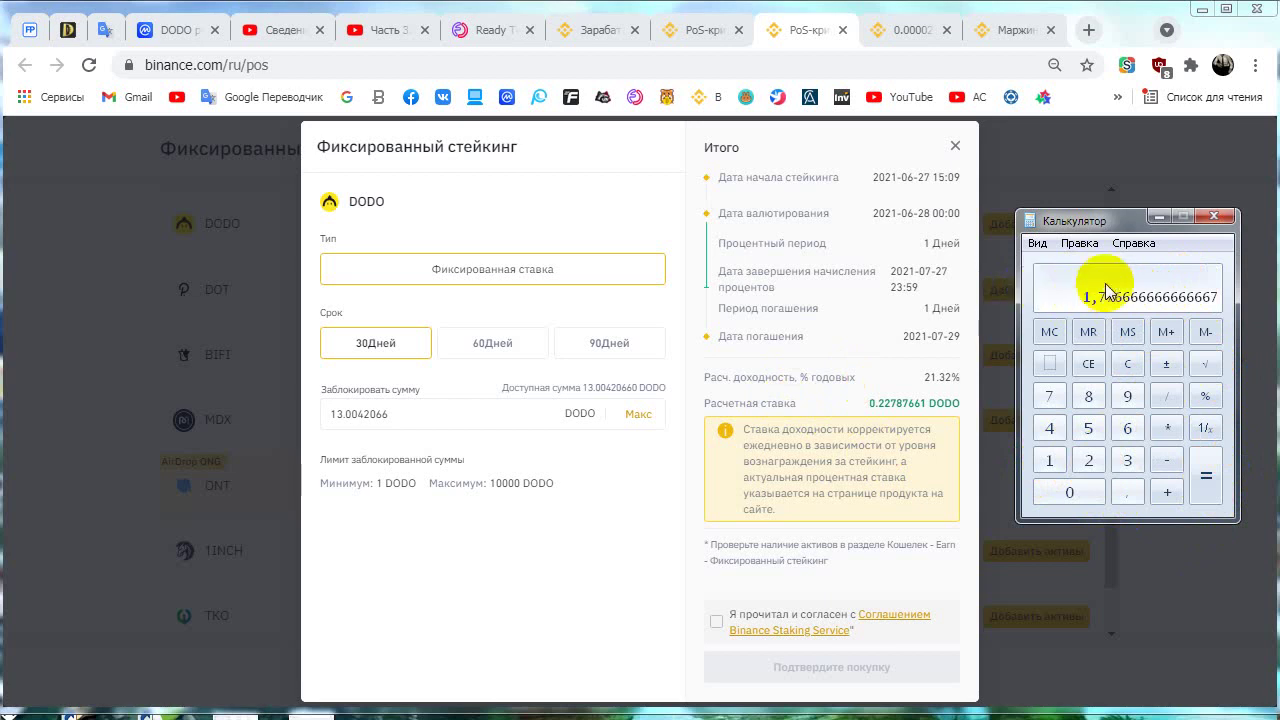
Multiply the monthly yield result by 13 in the Calculator.
{"action": "left_click", "coordinate": [1168, 430]}
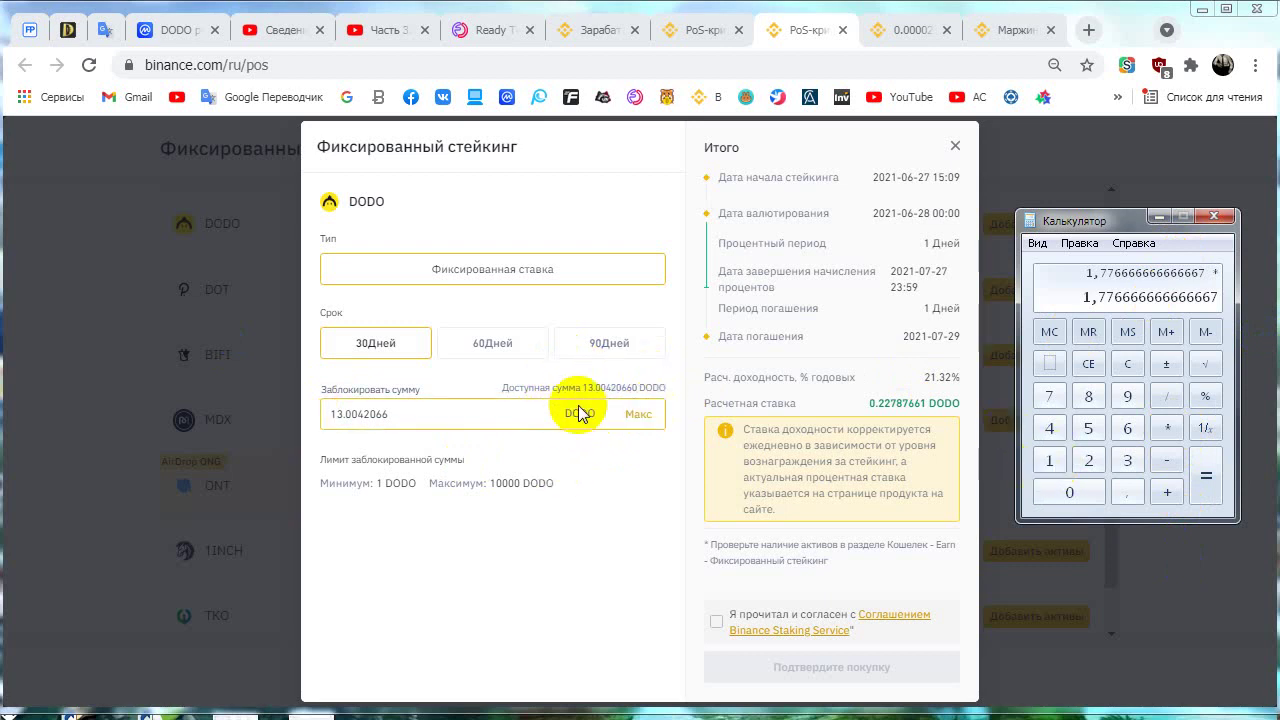
{"action": "left_click", "coordinate": [1050, 465]}
{"action": "left_click", "coordinate": [1129, 462]}
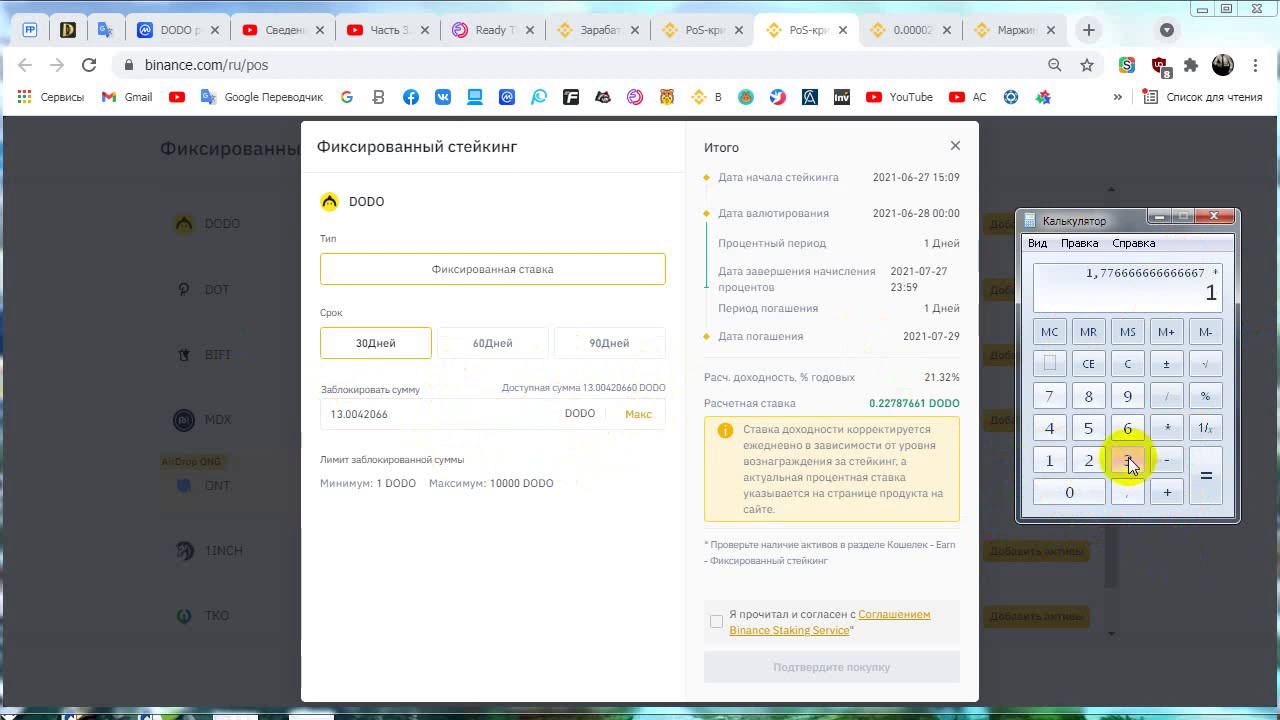
{"action": "left_click", "coordinate": [1206, 492]}
{"action": "left_click_drag", "start_coordinate": [1060, 220], "coordinate": [1052, 182]}
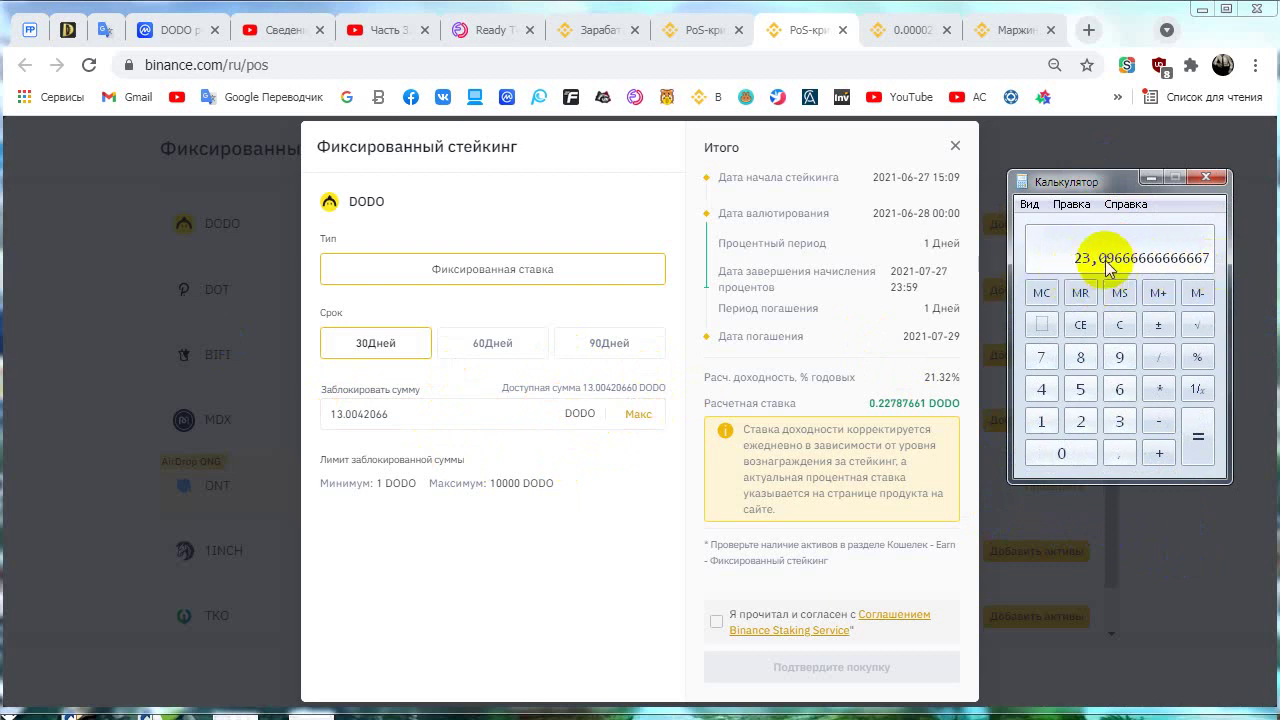
Highlight the estimated DODO interest in the staking summary and compare it with the Calculator result.
{"action": "left_click_drag", "start_coordinate": [867, 403], "coordinate": [920, 403]}
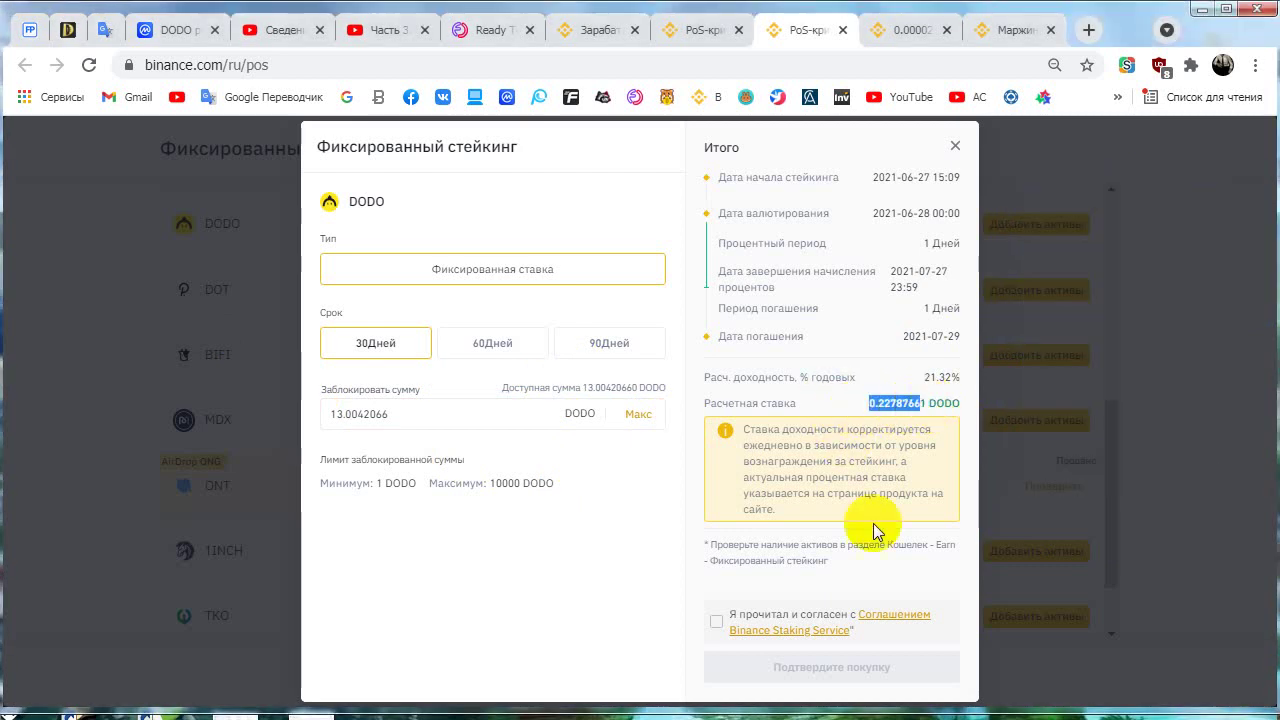
{"action": "key", "text": "alt+Tab"}
{"action": "left_click_drag", "start_coordinate": [1081, 192], "coordinate": [1103, 171]}
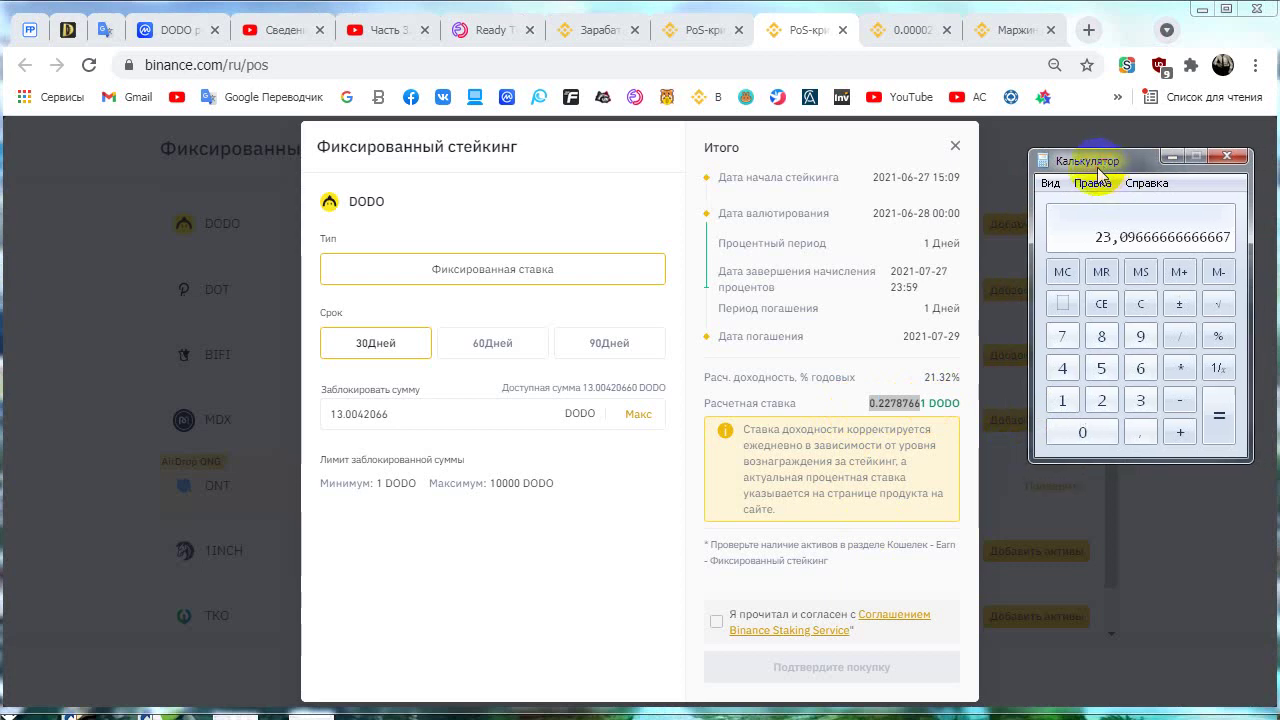
Return to the DODO staking form, accept the Binance Staking Service agreement and confirm the purchase.
{"action": "left_click", "coordinate": [836, 398]}
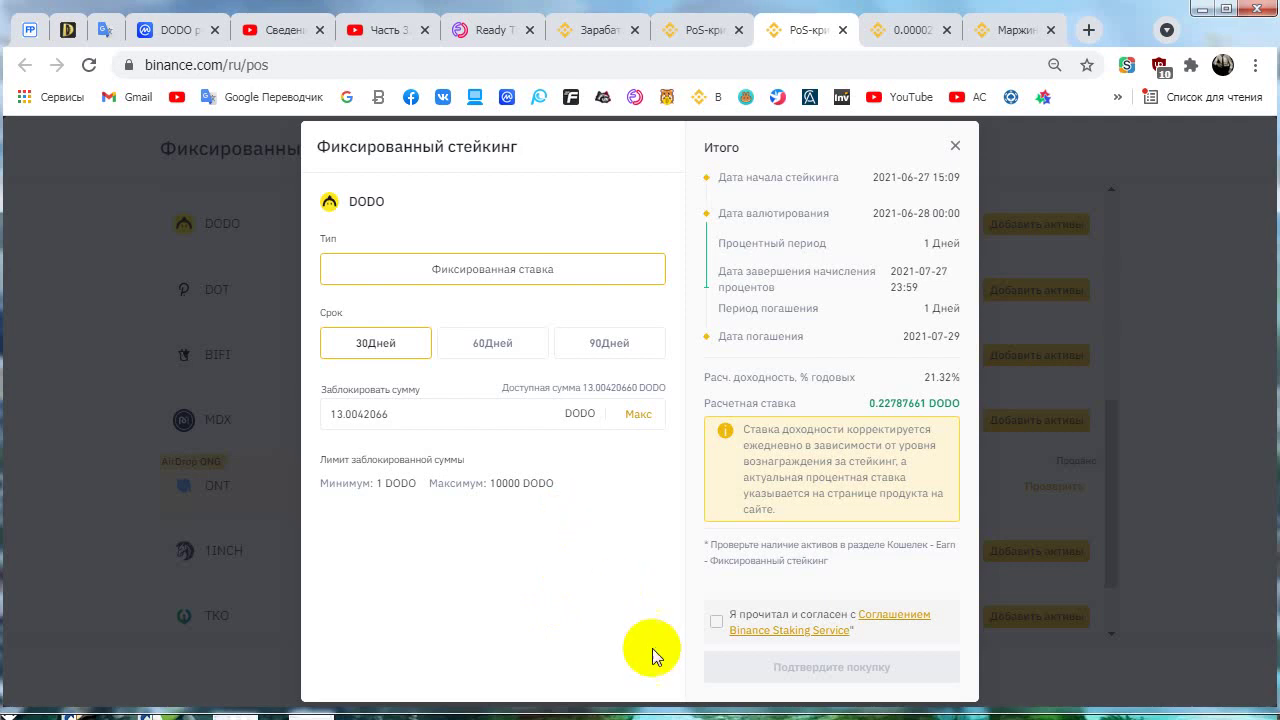
{"action": "left_click", "coordinate": [717, 622]}
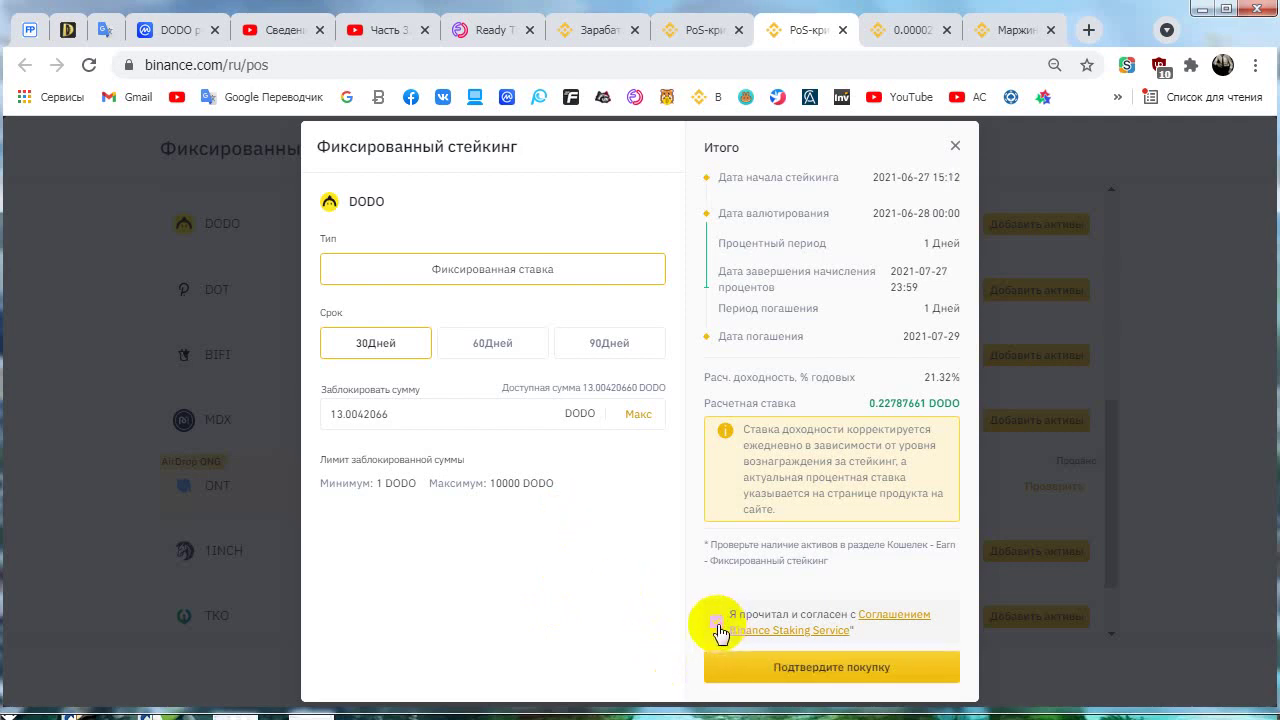
{"action": "left_click", "coordinate": [831, 666]}
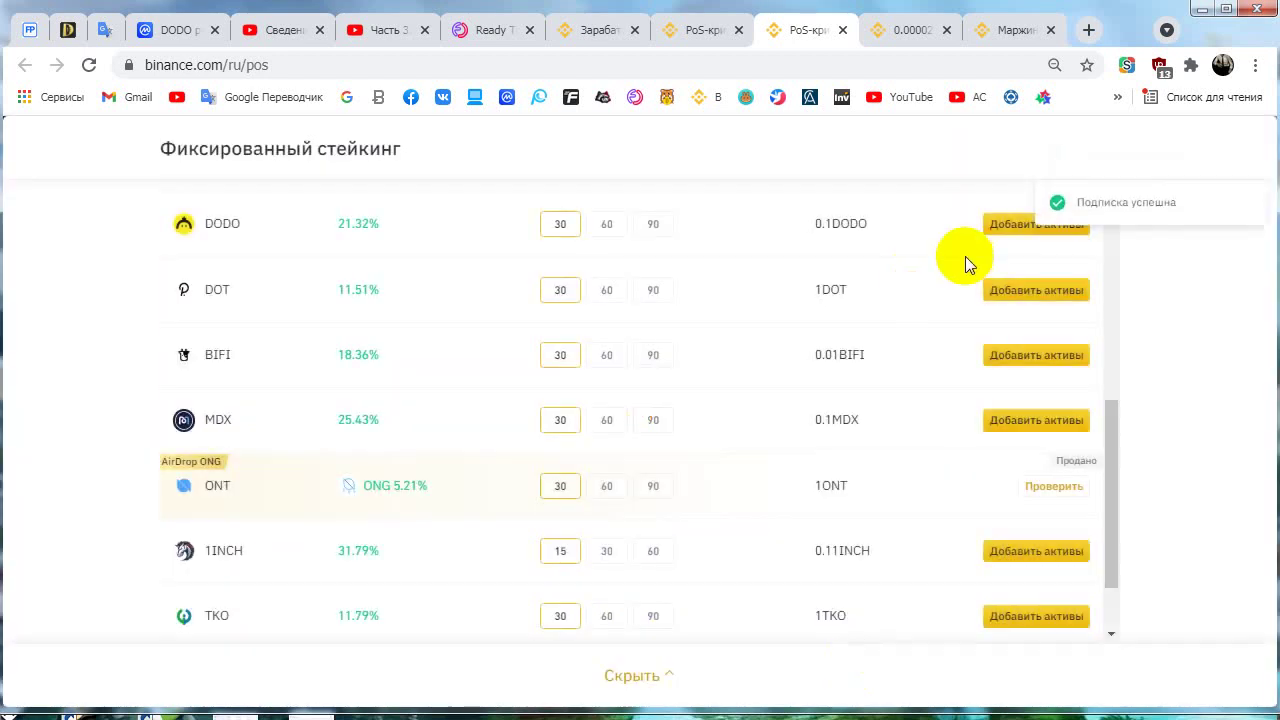
Go from the Binance Earn page to the Earn wallet and show the fixed-rate positions under fixed staking.
{"action": "left_click_drag", "start_coordinate": [1108, 487], "coordinate": [1120, 250]}
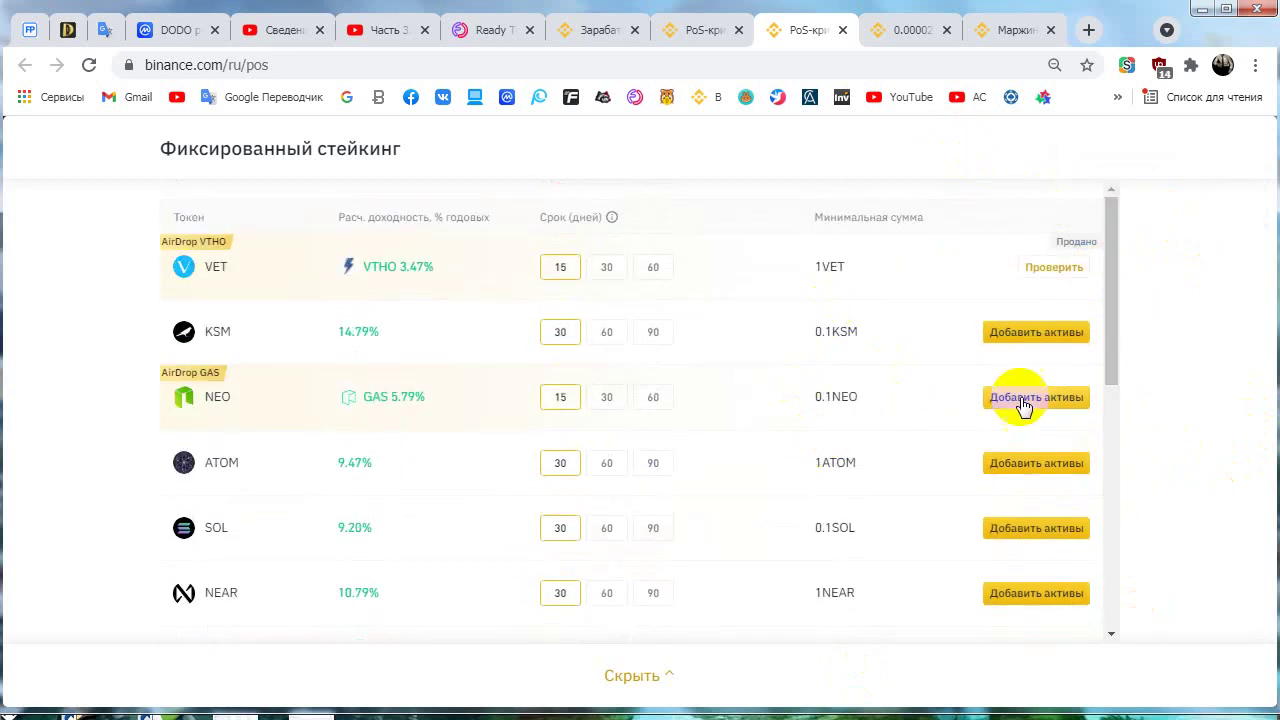
{"action": "left_click", "coordinate": [583, 30]}
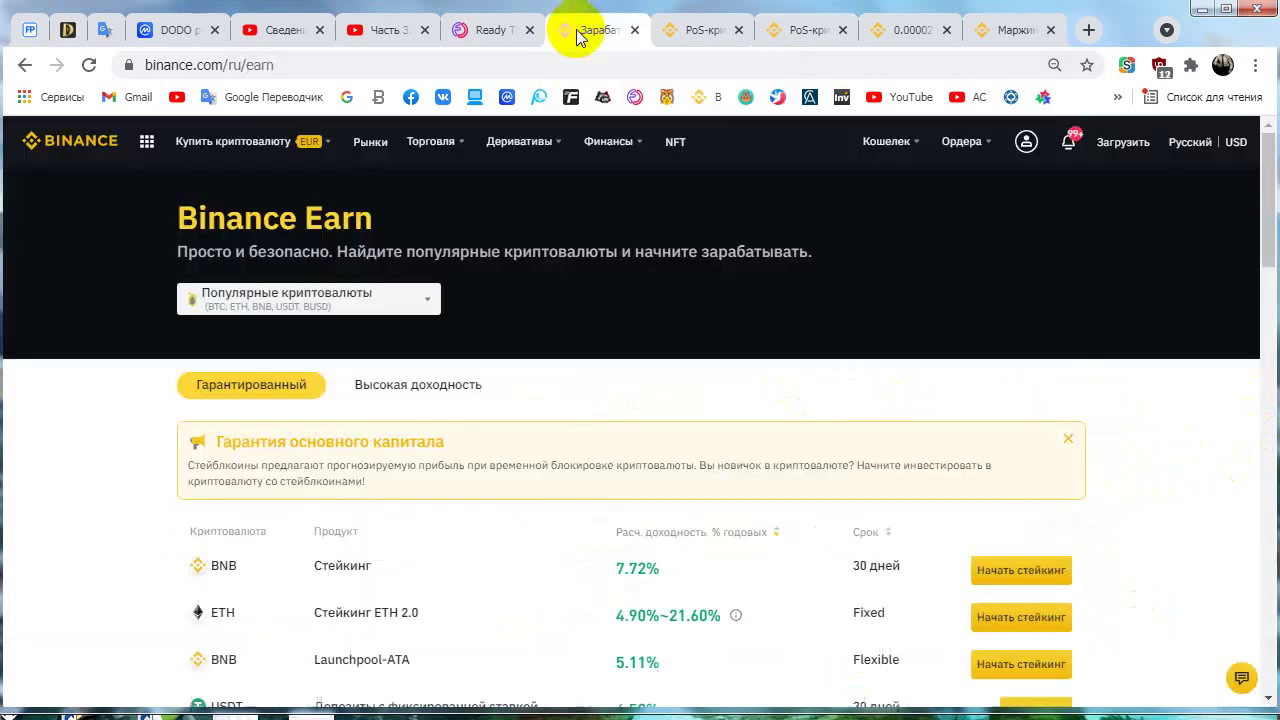
{"action": "mouse_move", "coordinate": [905, 141]}
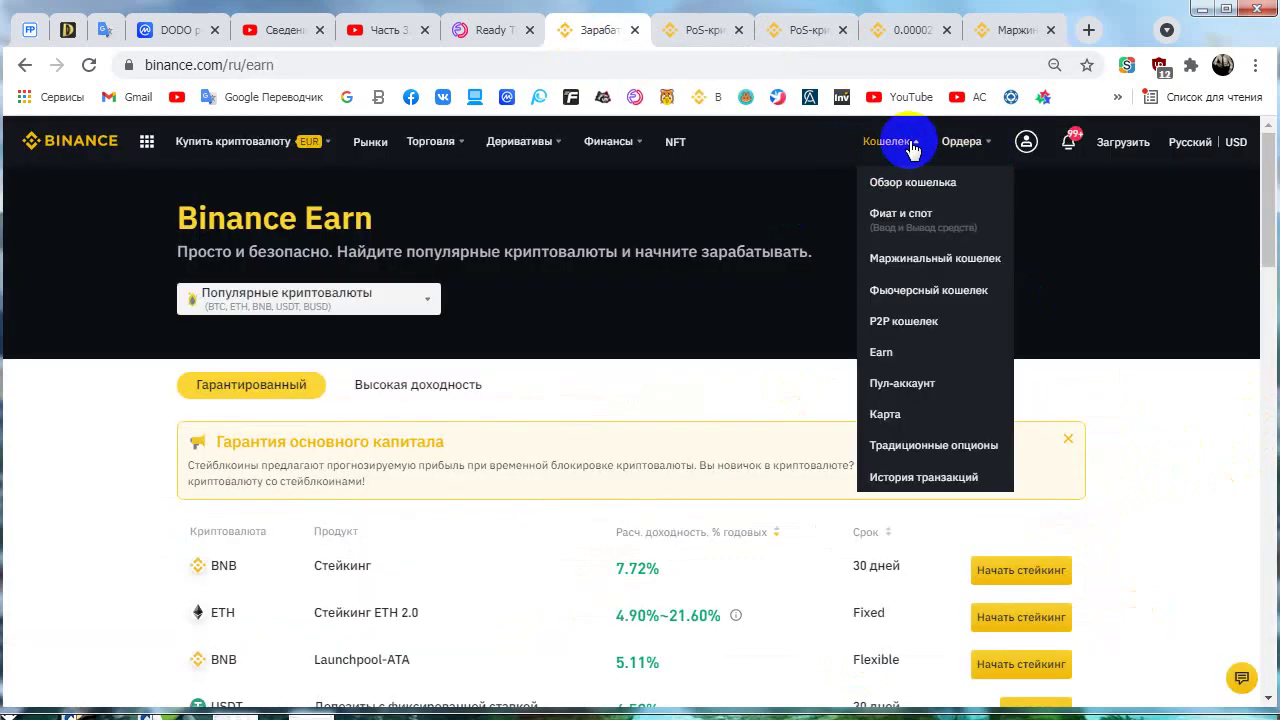
{"action": "left_click", "coordinate": [918, 356]}
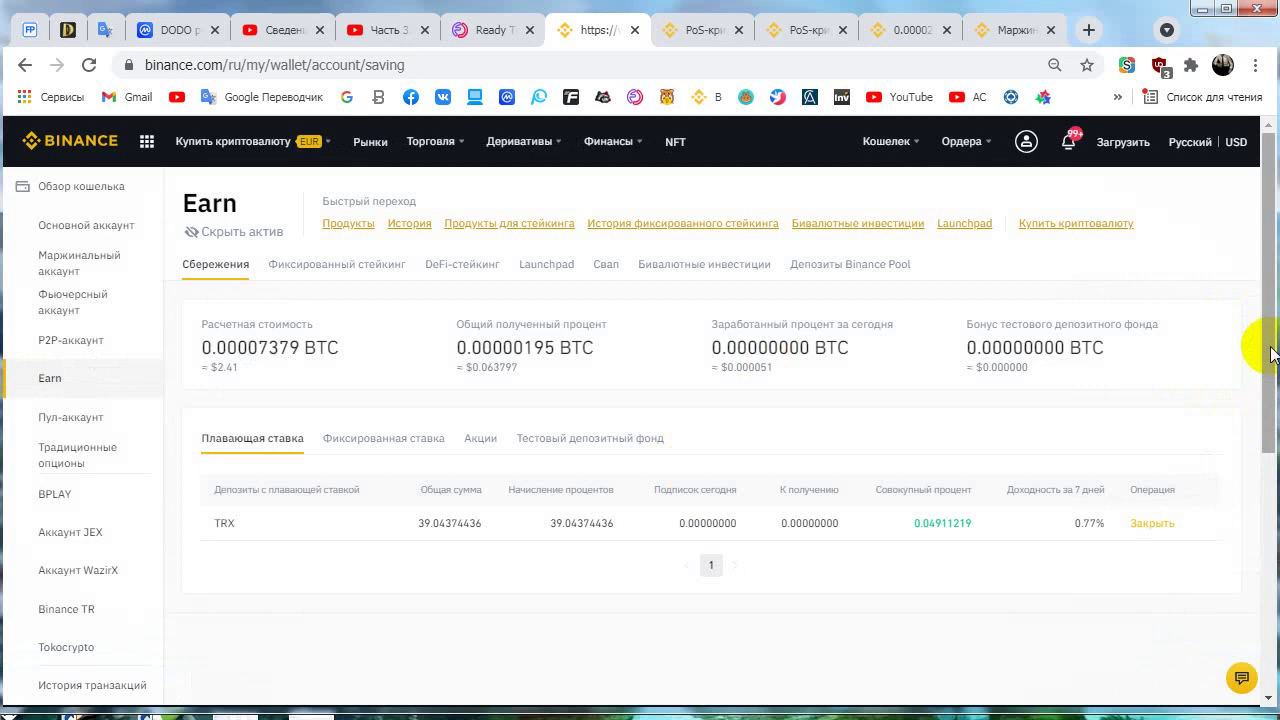
{"action": "scroll", "coordinate": [206, 349], "scroll_direction": "down", "scroll_amount": 2}
{"action": "scroll", "coordinate": [414, 560], "scroll_direction": "up", "scroll_amount": 2}
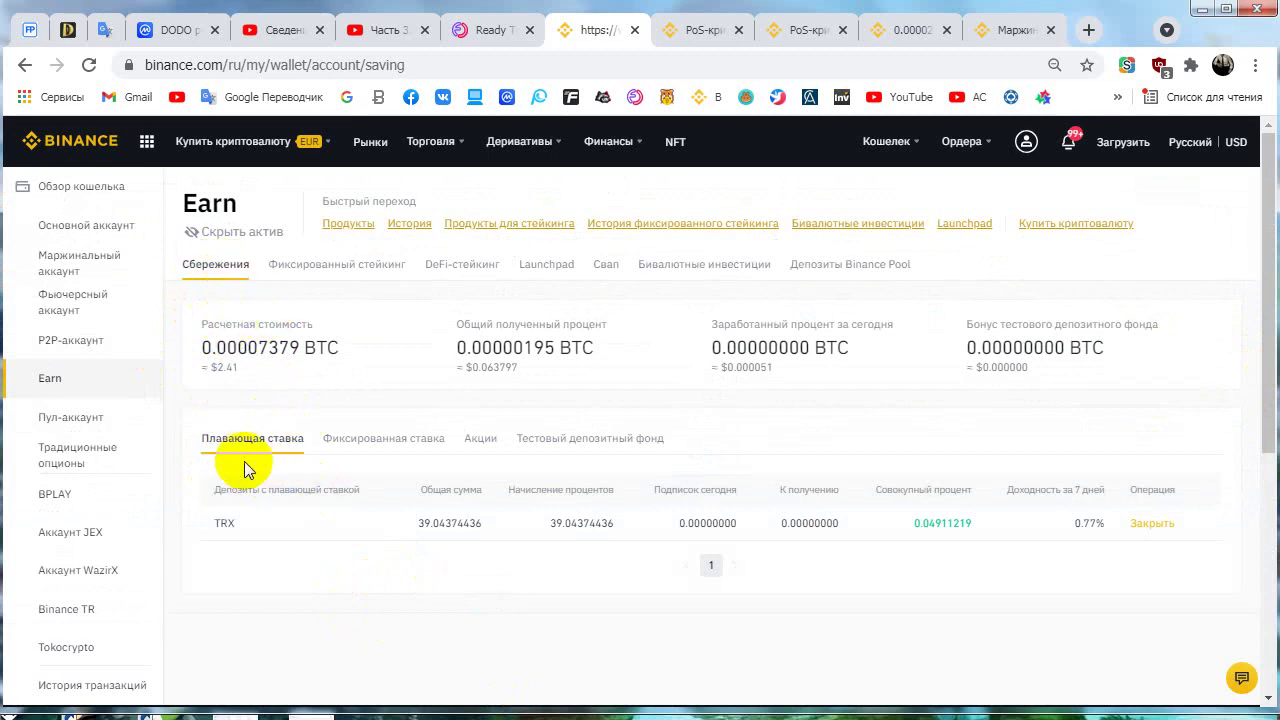
{"action": "left_click", "coordinate": [368, 266]}
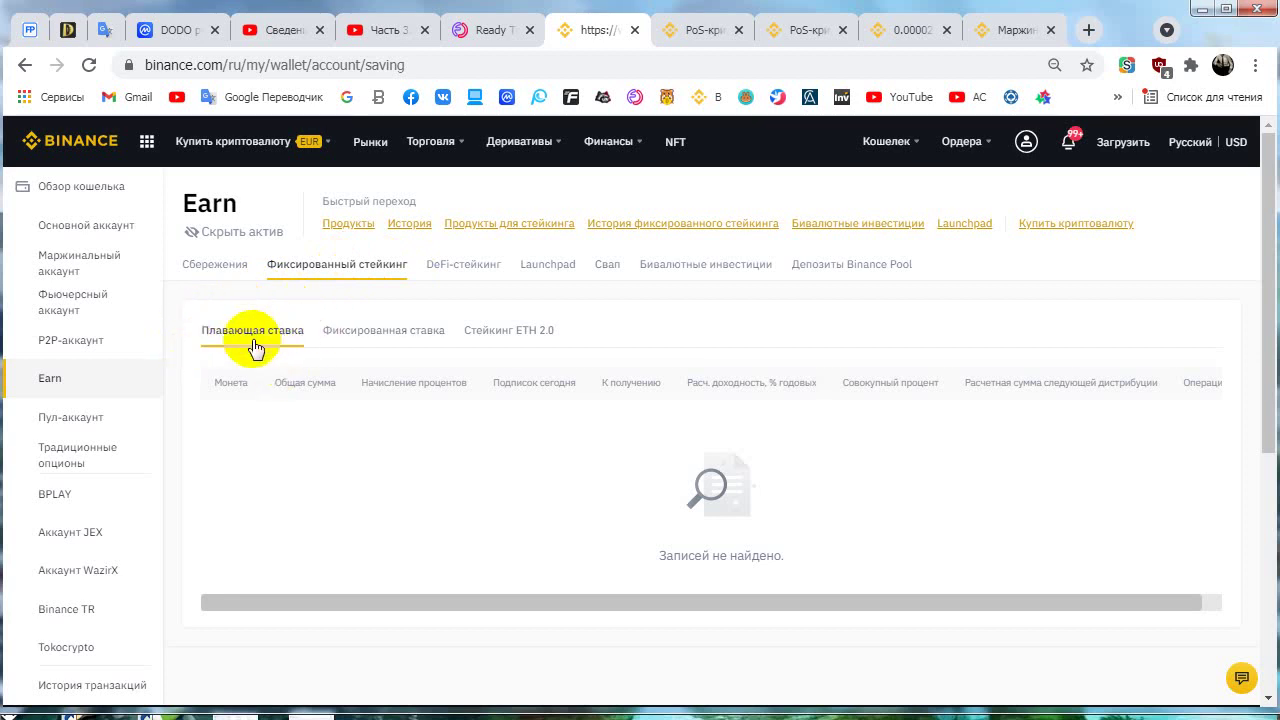
{"action": "left_click", "coordinate": [399, 340]}
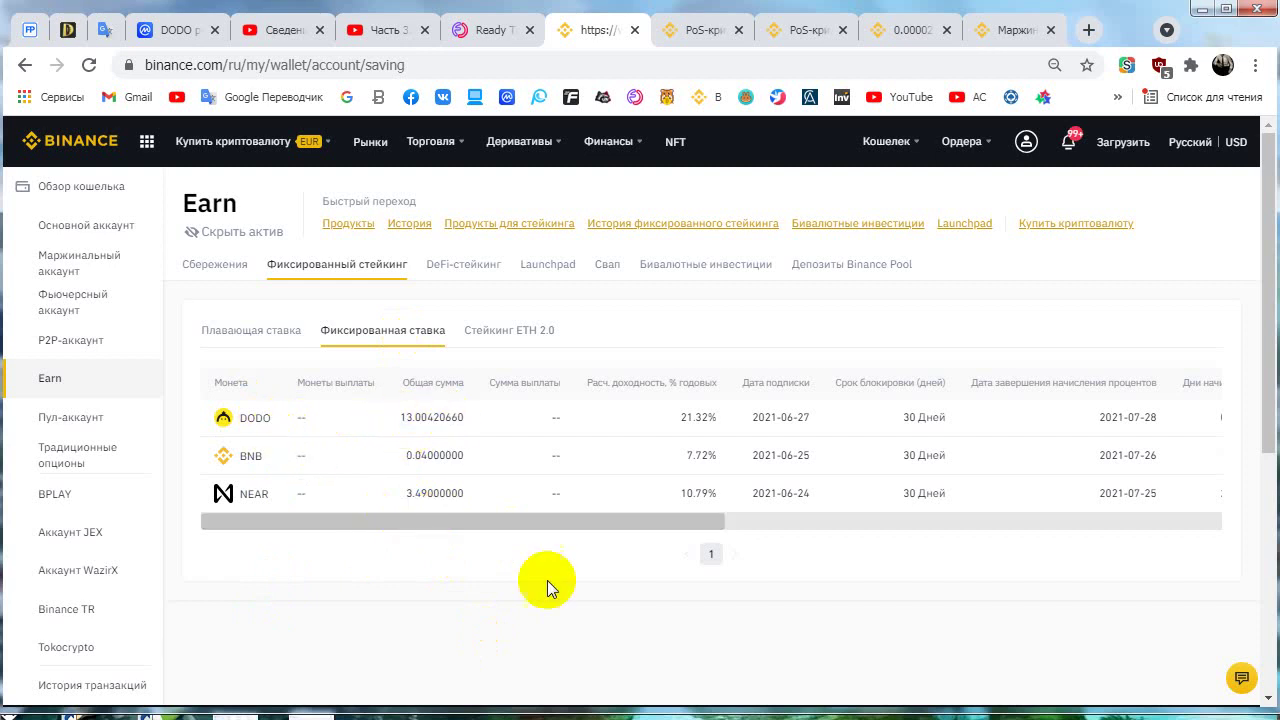
Examine the lock period, accrued interest and next distribution amount for the DODO, BNB and NEAR staking positions.
{"action": "left_click_drag", "start_coordinate": [500, 522], "coordinate": [585, 522]}
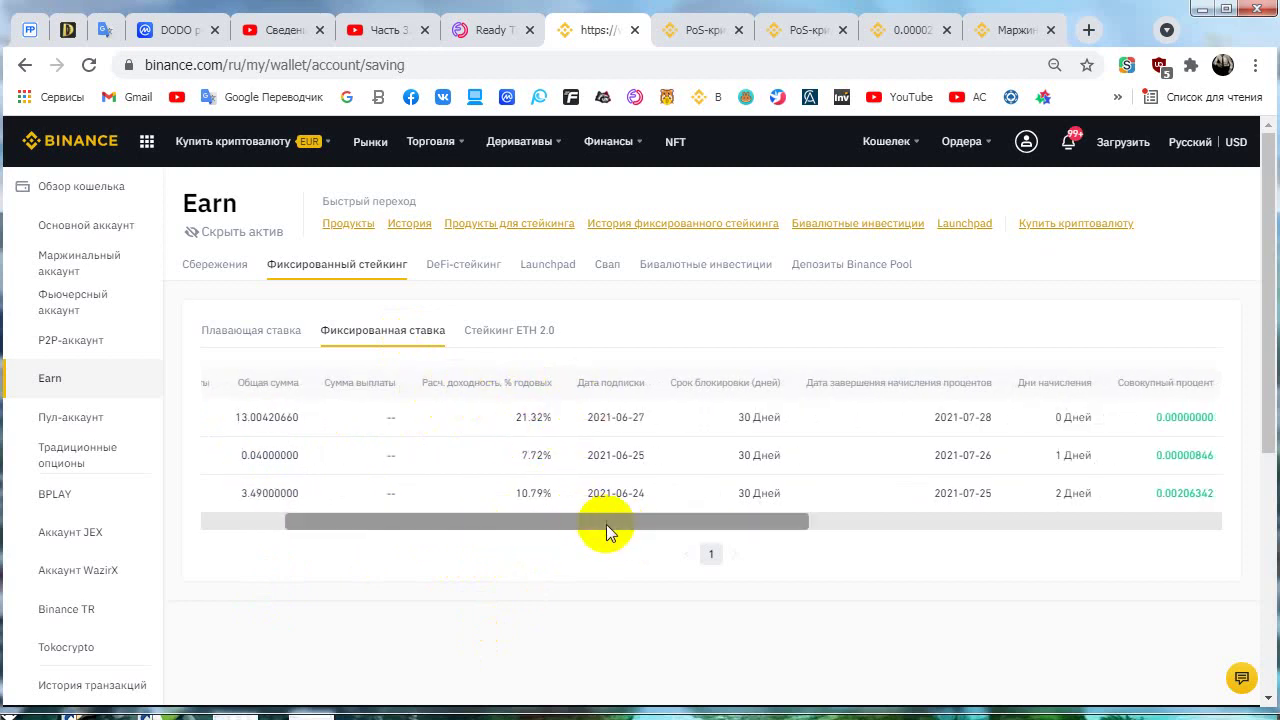
{"action": "left_click_drag", "start_coordinate": [606, 524], "coordinate": [665, 521]}
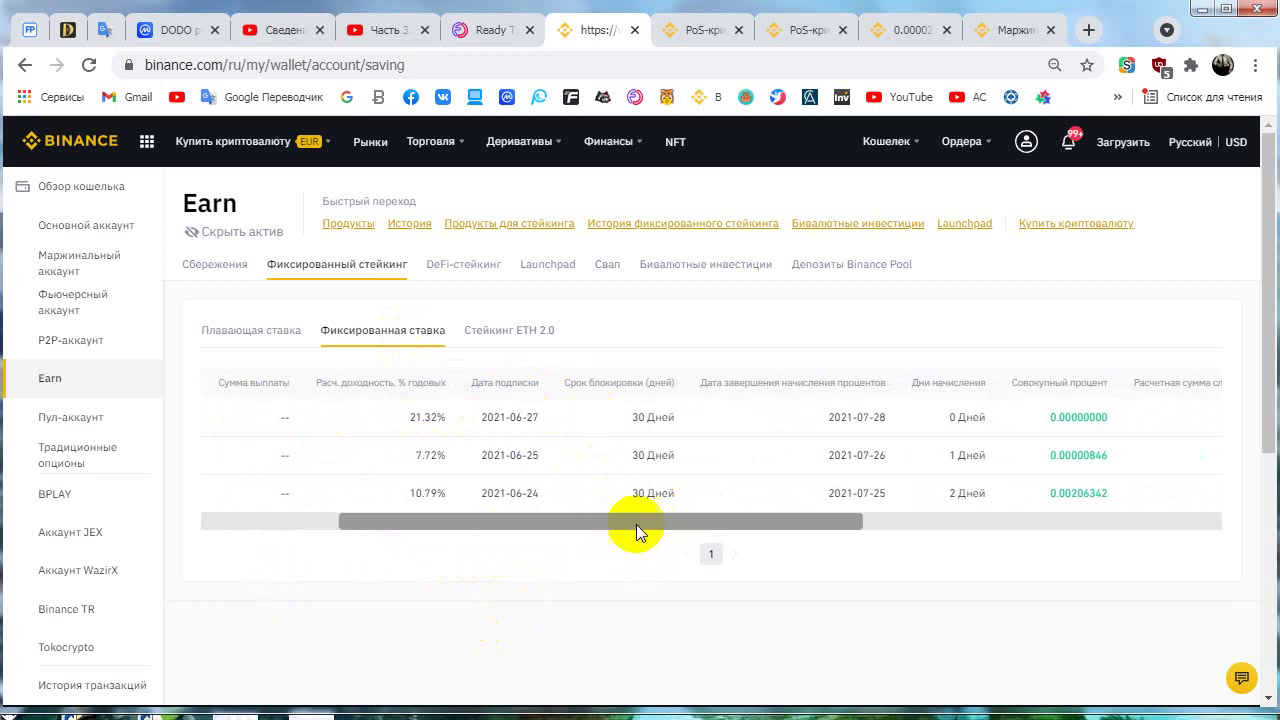
{"action": "left_click_drag", "start_coordinate": [671, 522], "coordinate": [836, 522]}
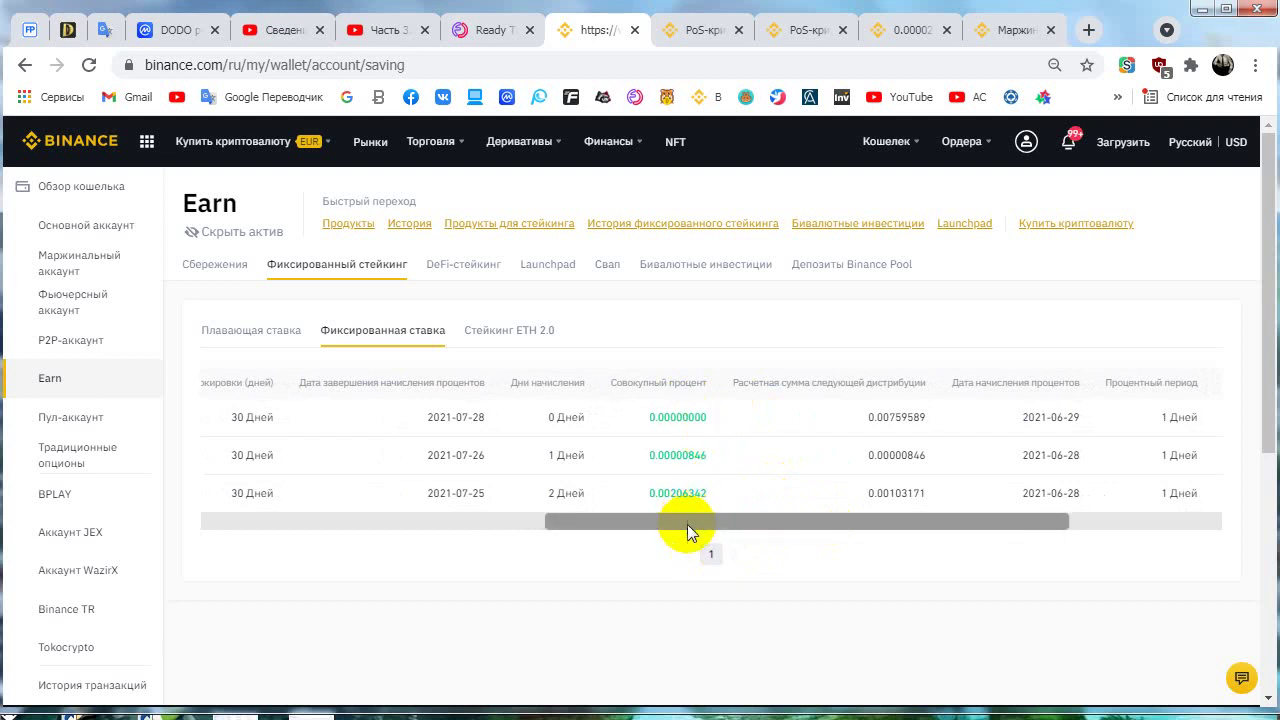
{"action": "left_click_drag", "start_coordinate": [687, 524], "coordinate": [697, 520]}
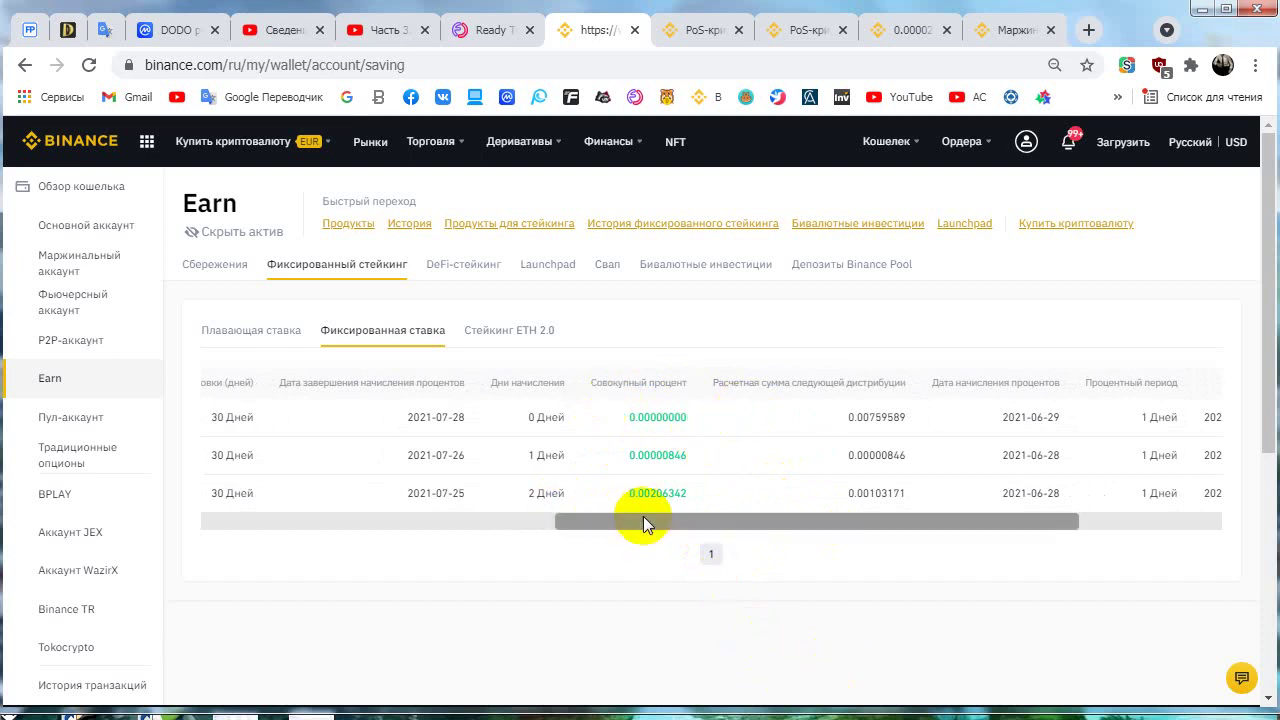
{"action": "left_click_drag", "start_coordinate": [658, 519], "coordinate": [157, 534]}
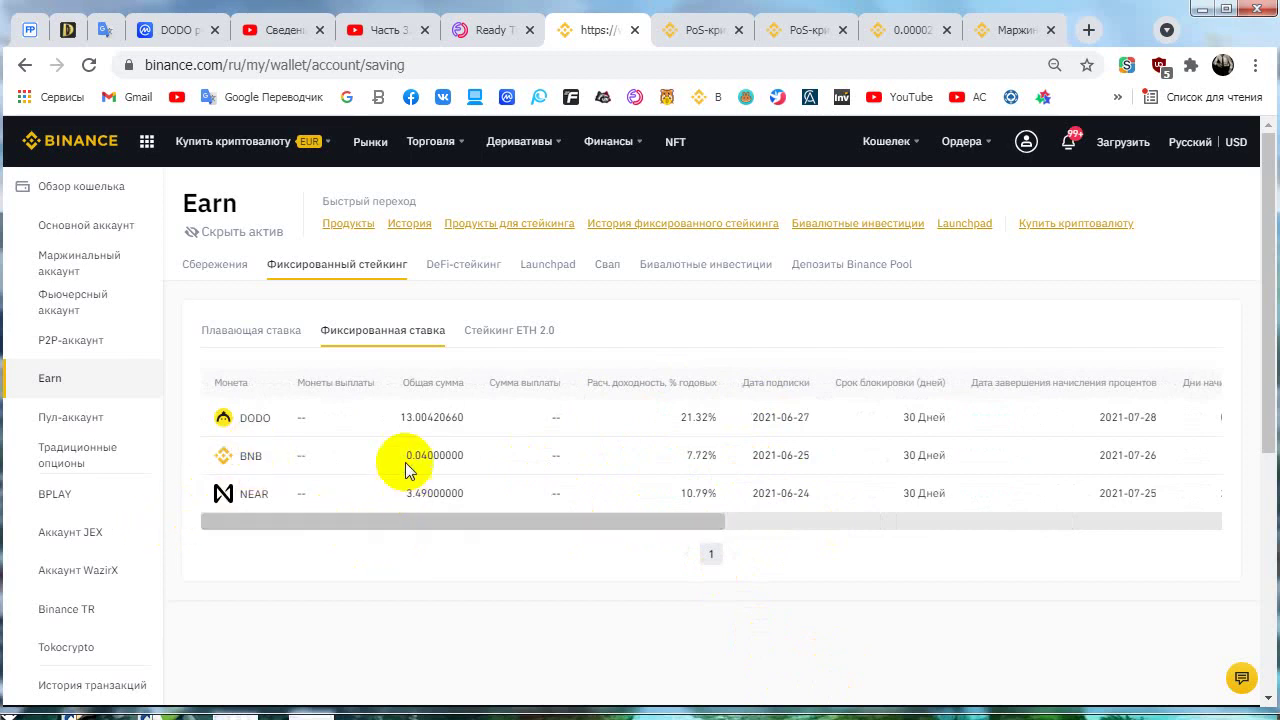
{"action": "left_click_drag", "start_coordinate": [366, 521], "coordinate": [243, 534]}
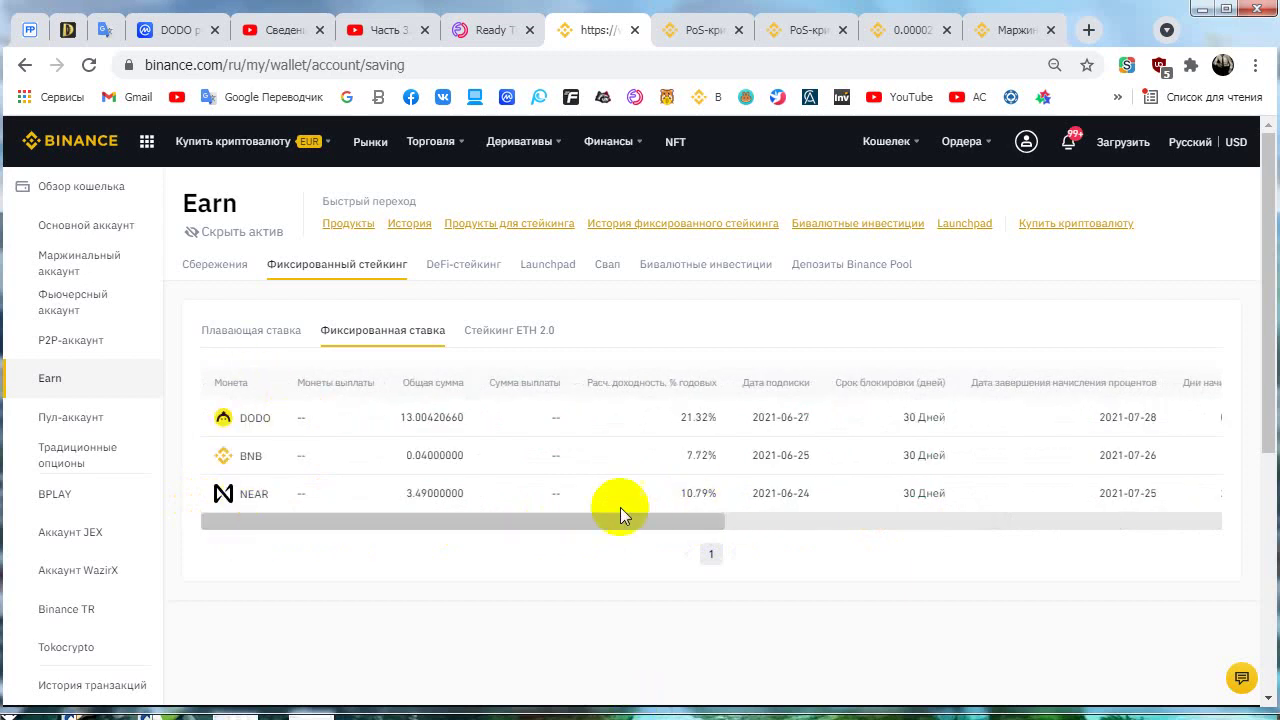
Review the redemption dates, hold status and early-closing options of the fixed staking positions against their coins and amounts.
{"action": "left_click_drag", "start_coordinate": [487, 522], "coordinate": [1047, 520]}
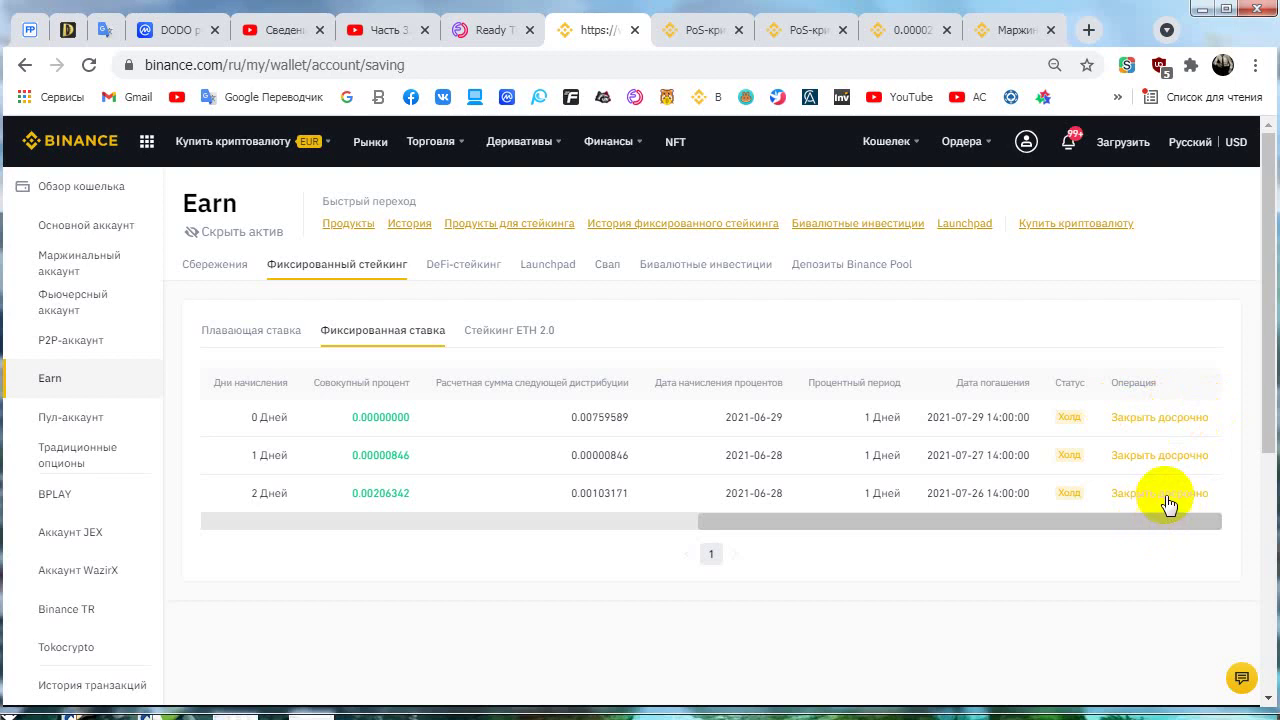
{"action": "left_click", "coordinate": [1134, 525]}
{"action": "left_click_drag", "start_coordinate": [1133, 526], "coordinate": [371, 548]}
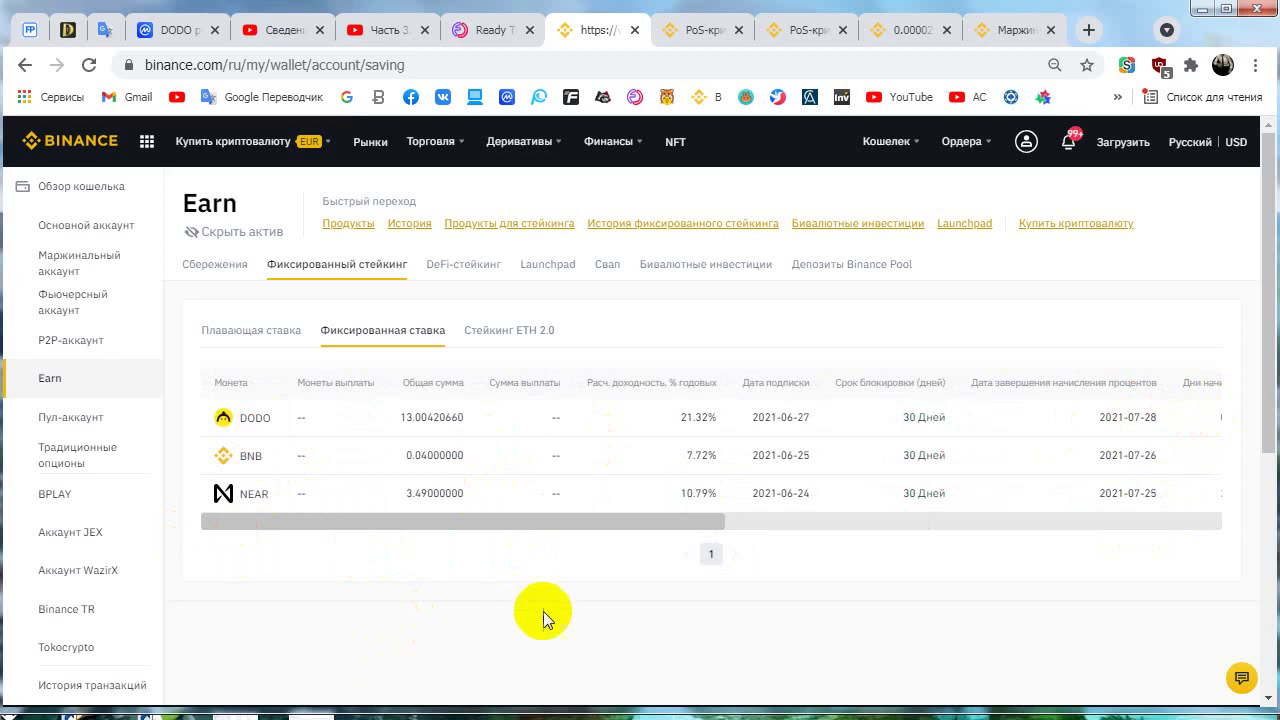
{"action": "mouse_move", "coordinate": [906, 149]}
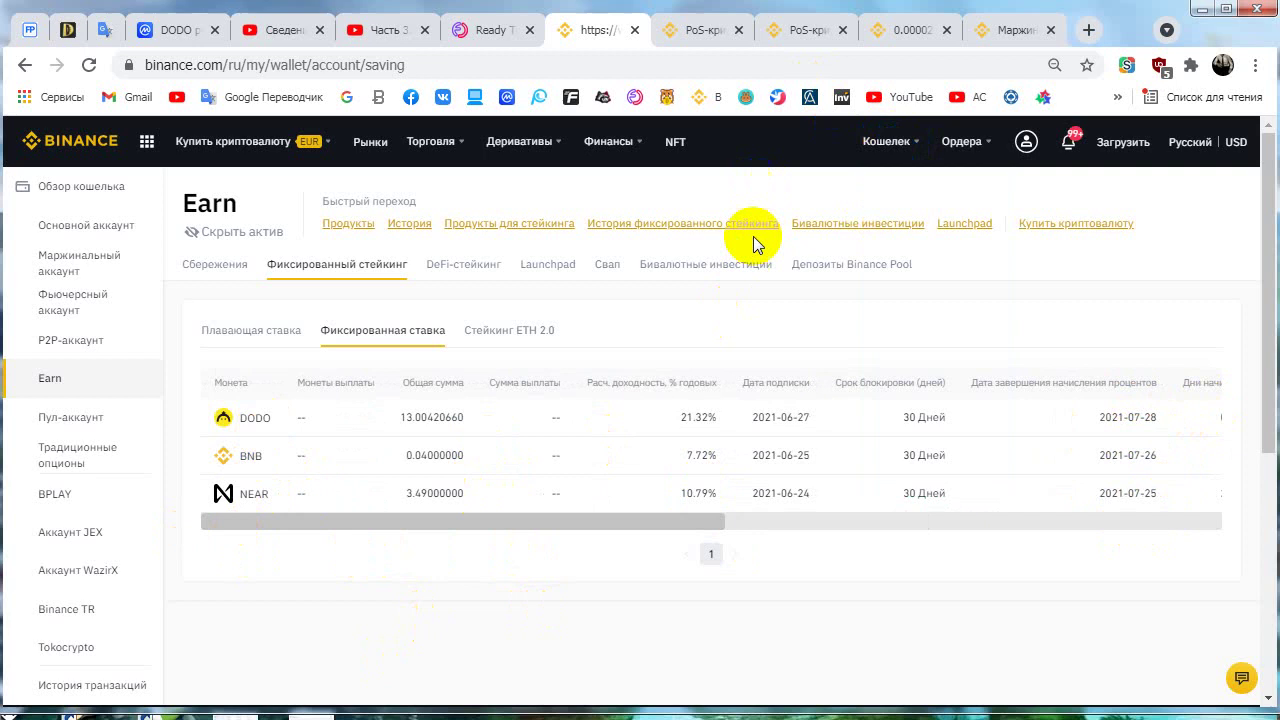
{"action": "left_click_drag", "start_coordinate": [658, 512], "coordinate": [1104, 515]}
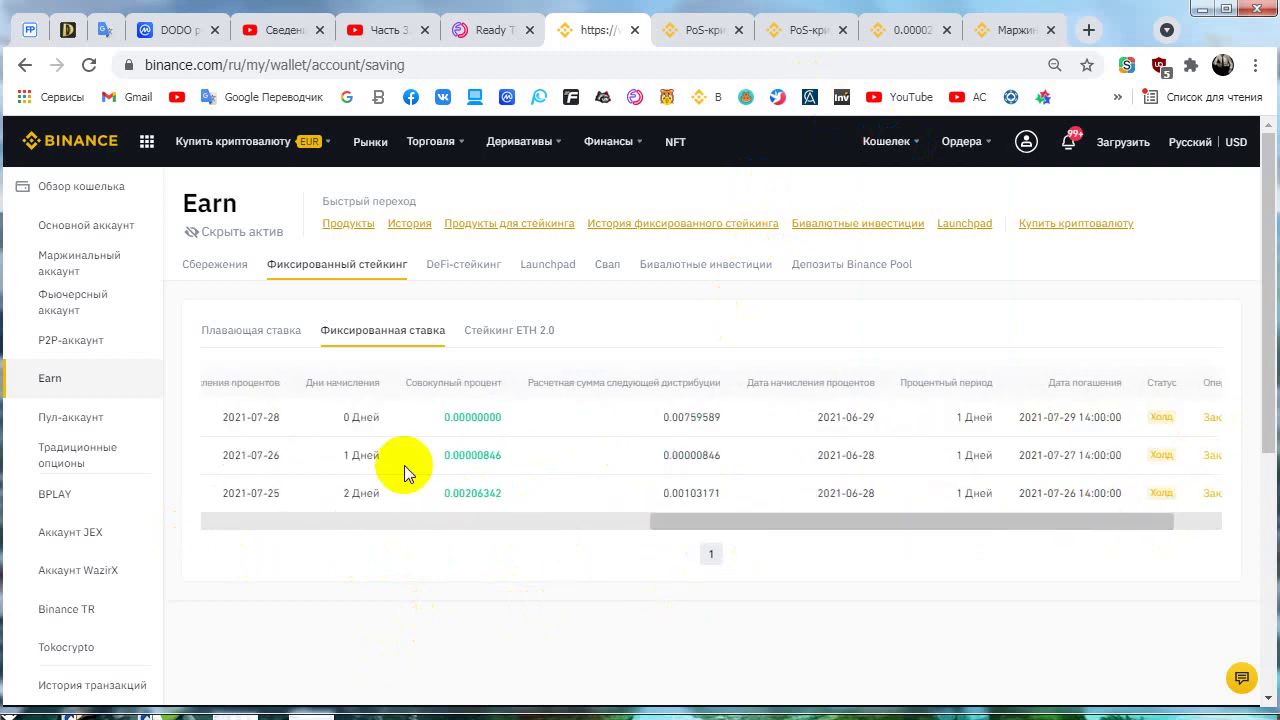
{"action": "left_click_drag", "start_coordinate": [829, 522], "coordinate": [320, 520]}
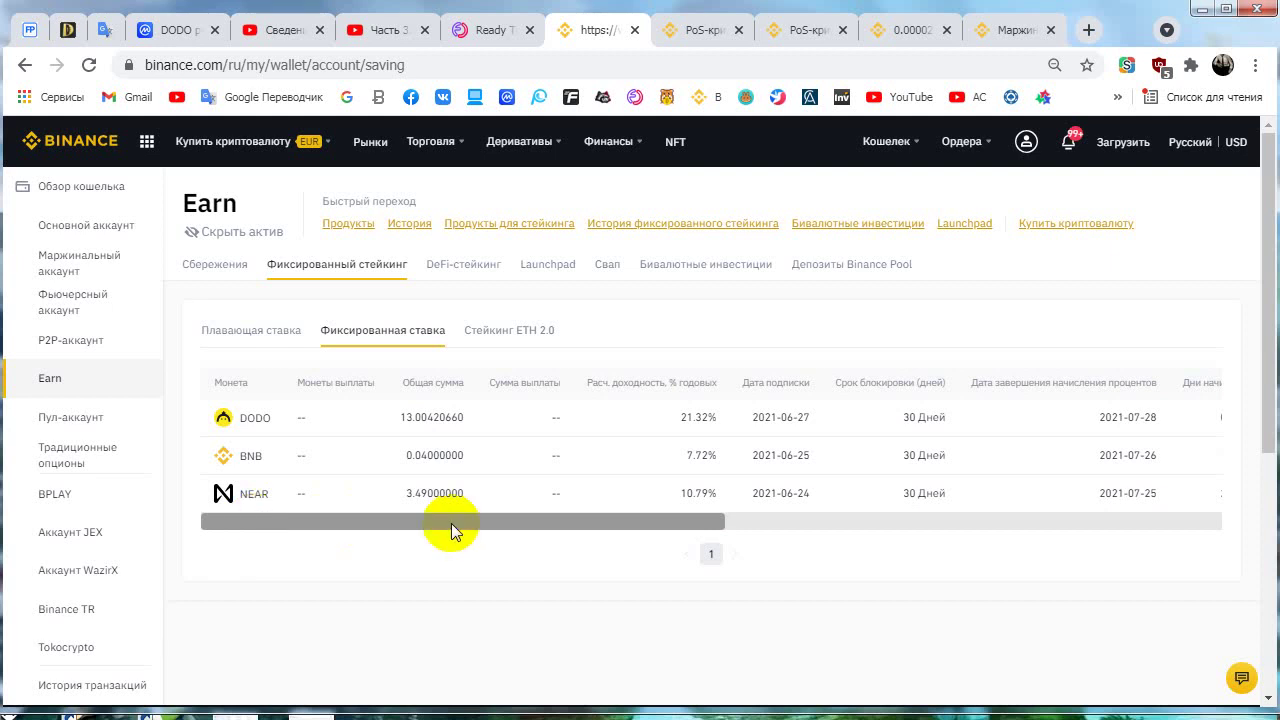
{"action": "left_click_drag", "start_coordinate": [437, 522], "coordinate": [1040, 518]}
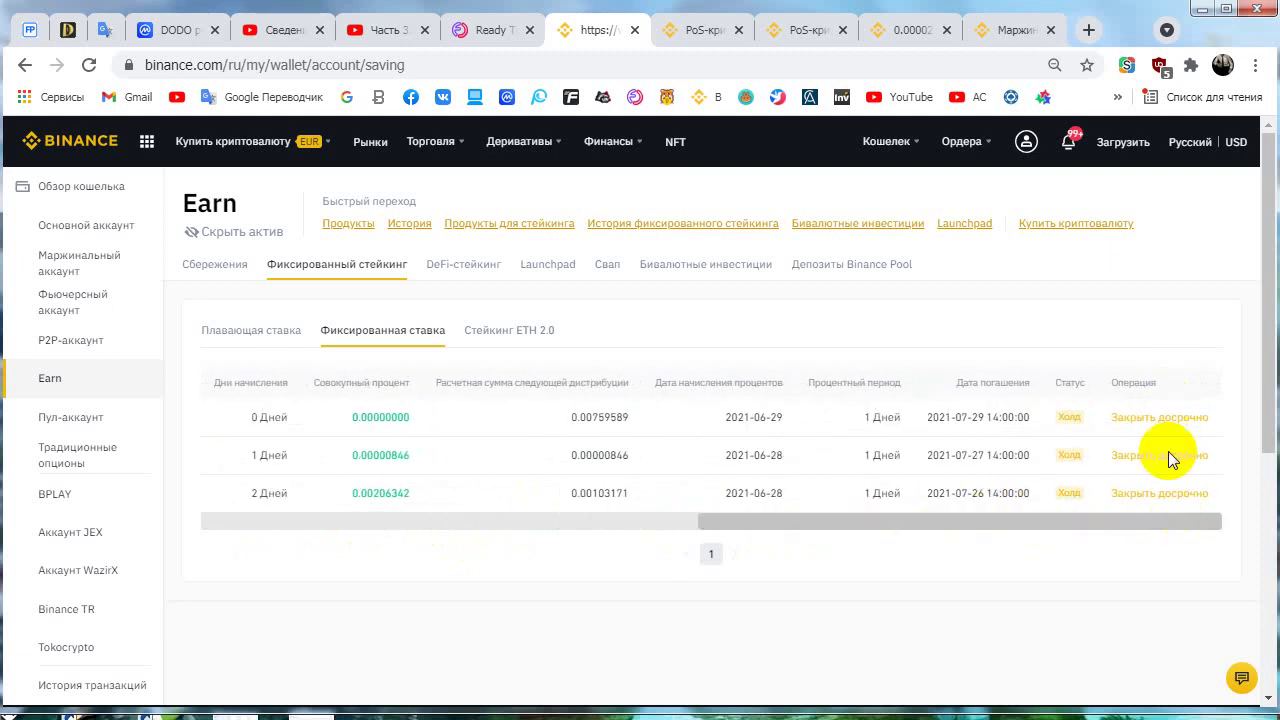
{"action": "left_click_drag", "start_coordinate": [1126, 515], "coordinate": [341, 596]}
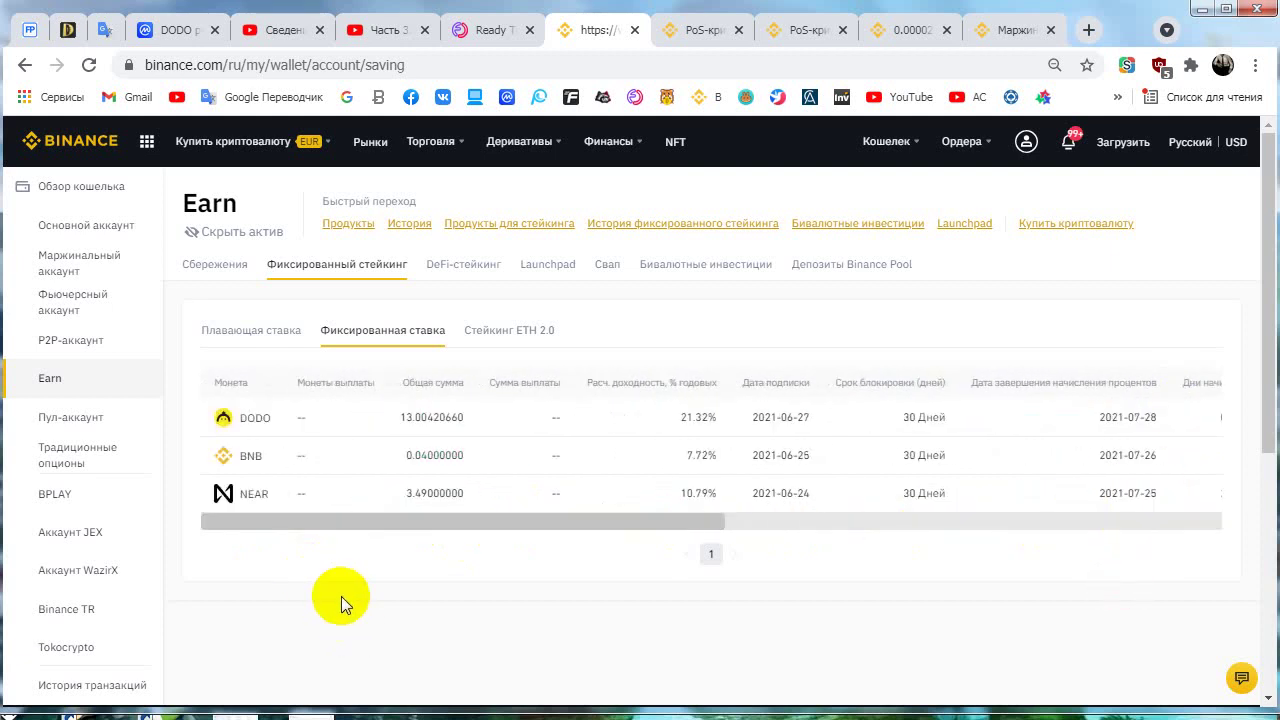